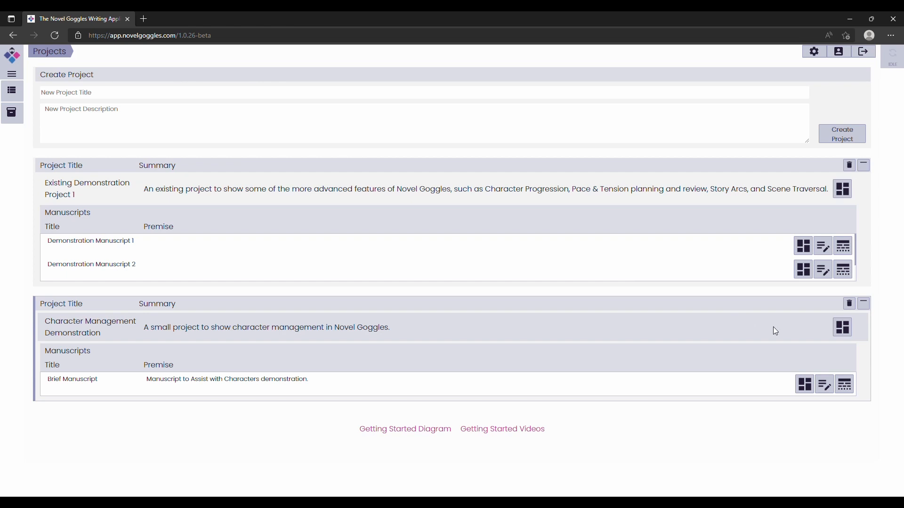
# Step: Associate both available characters with the Character Management Demonstration project and open the project's characters view
pyautogui.click(842, 329)
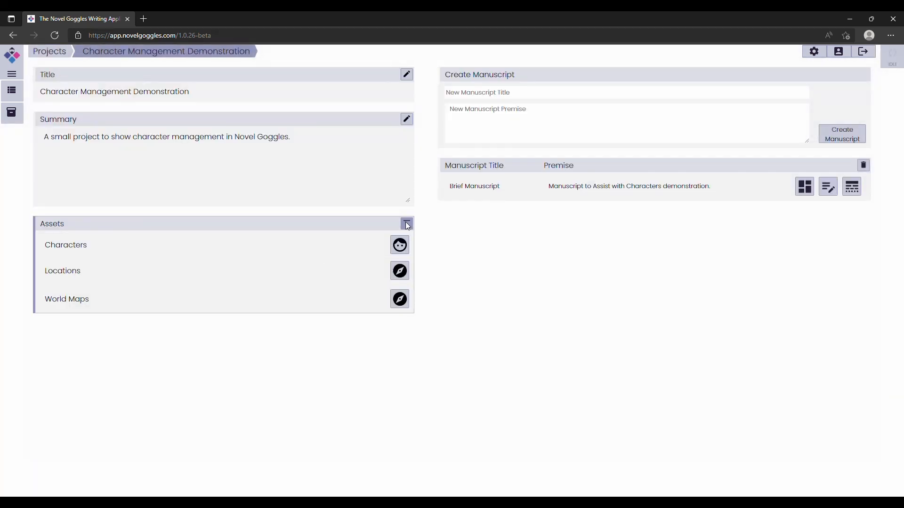
pyautogui.click(406, 222)
pyautogui.click(89, 307)
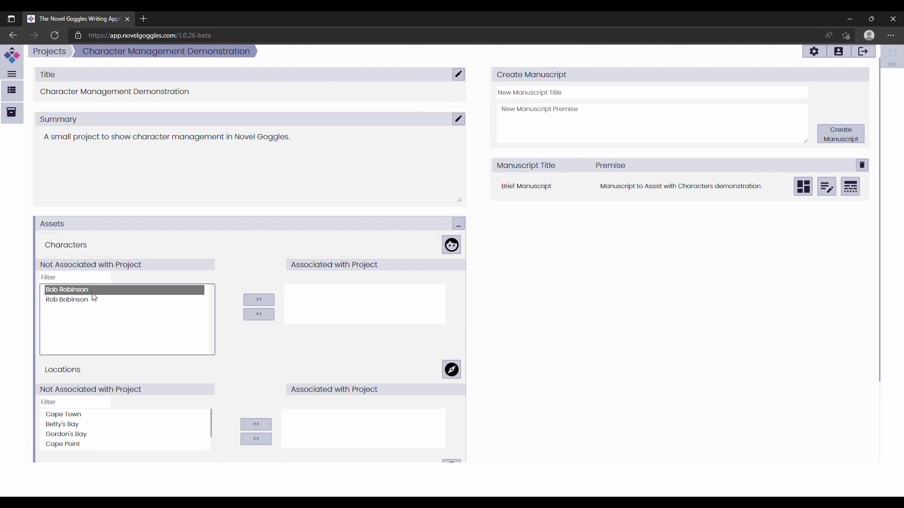
pyautogui.click(94, 301)
pyautogui.click(93, 290)
pyautogui.keyDown('shift'); pyautogui.click(111, 302); pyautogui.keyUp('shift')
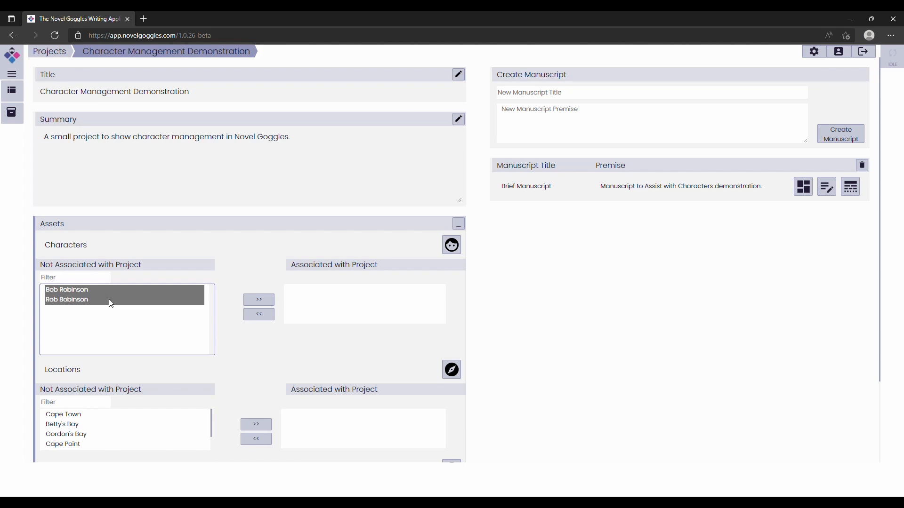
pyautogui.click(266, 300)
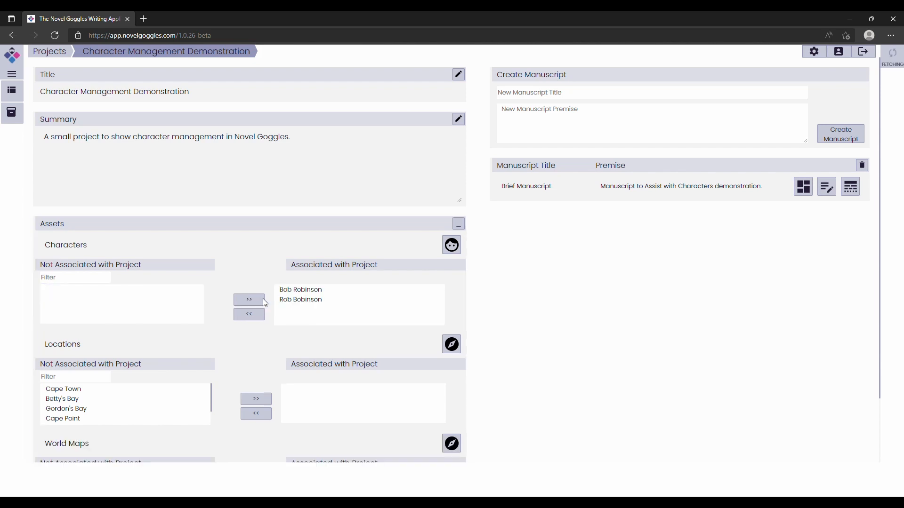
pyautogui.click(337, 289)
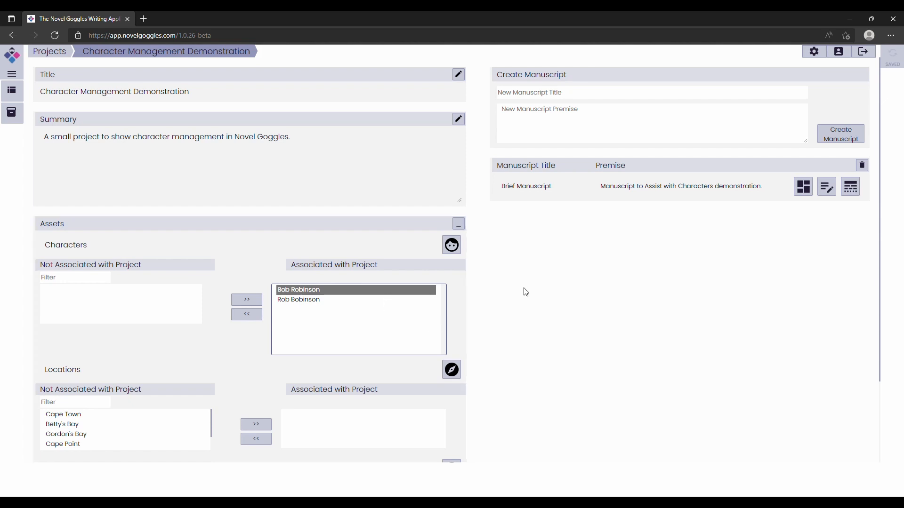
pyautogui.click(453, 244)
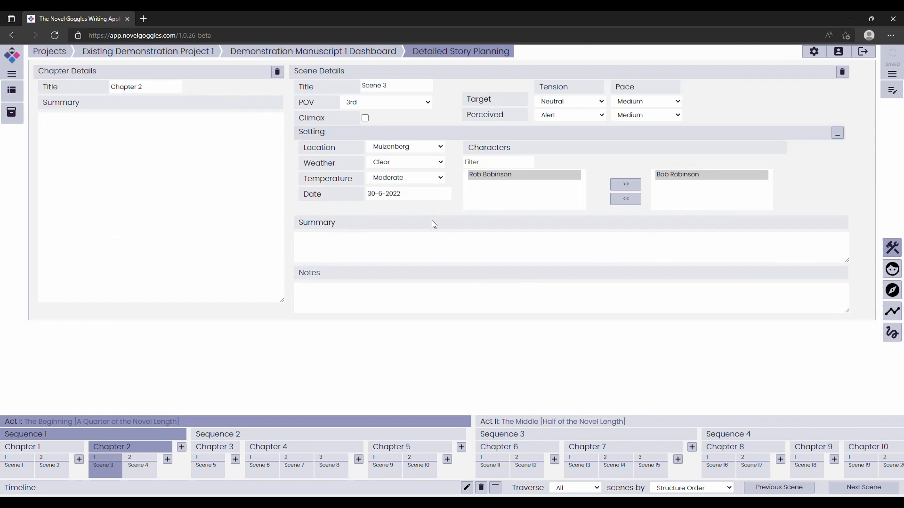
# Step: Examine the lists of available and assigned characters in the setting of Scene 3
pyautogui.click(512, 193)
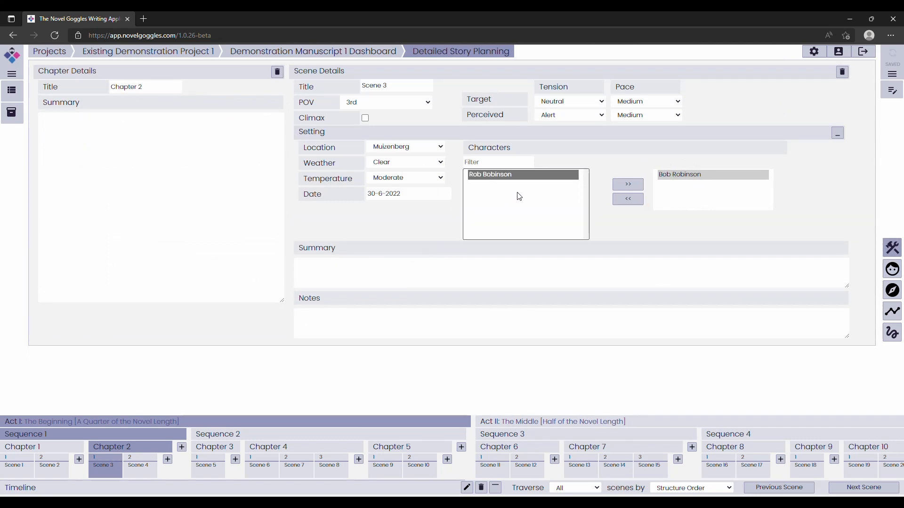
pyautogui.click(688, 202)
pyautogui.doubleClick(687, 202)
# Step: Add the character note "Some notes." for Scene 3 and raise the Charitable, Determined and Fair strengths on the spiderweb plot
pyautogui.click(463, 304)
pyautogui.write('Some notes.')
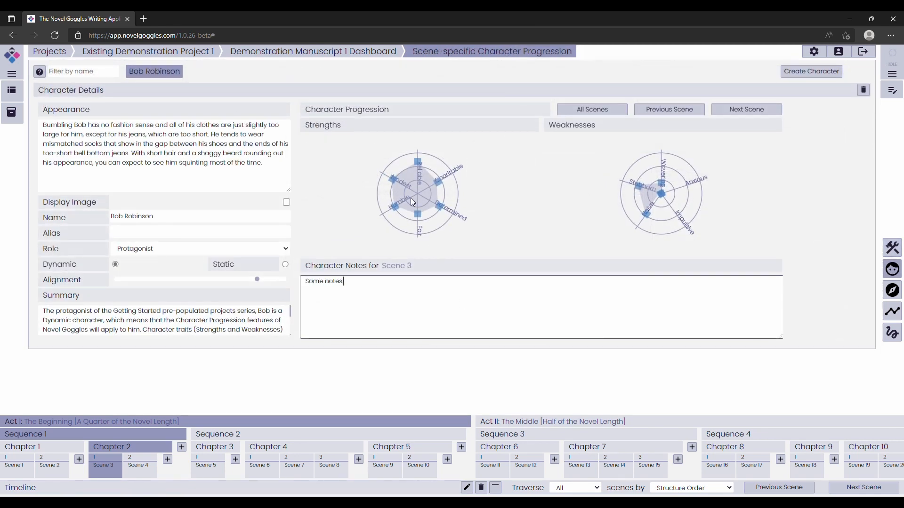
pyautogui.click(445, 187)
pyautogui.moveTo(446, 188); pyautogui.dragTo(419, 233)
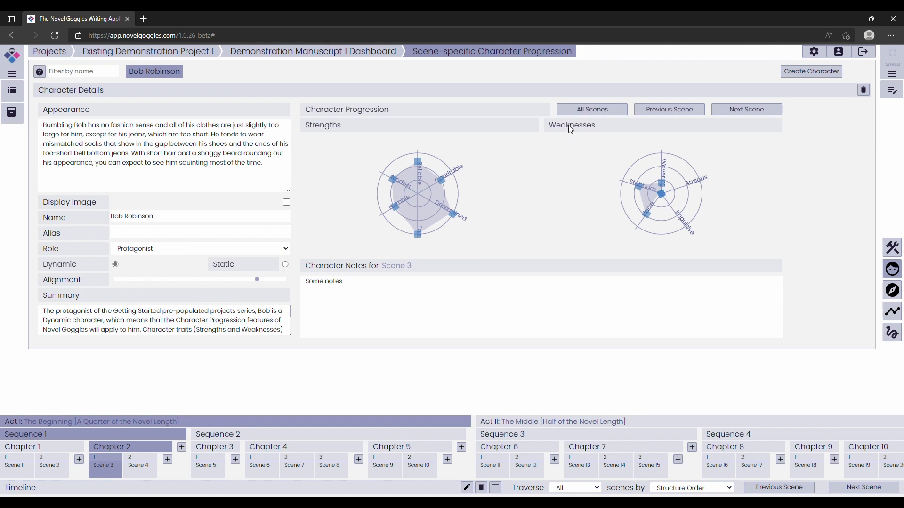
# Step: View the character's progression plot across all scenes and examine the Charitable, Determined and Fair traits
pyautogui.click(583, 109)
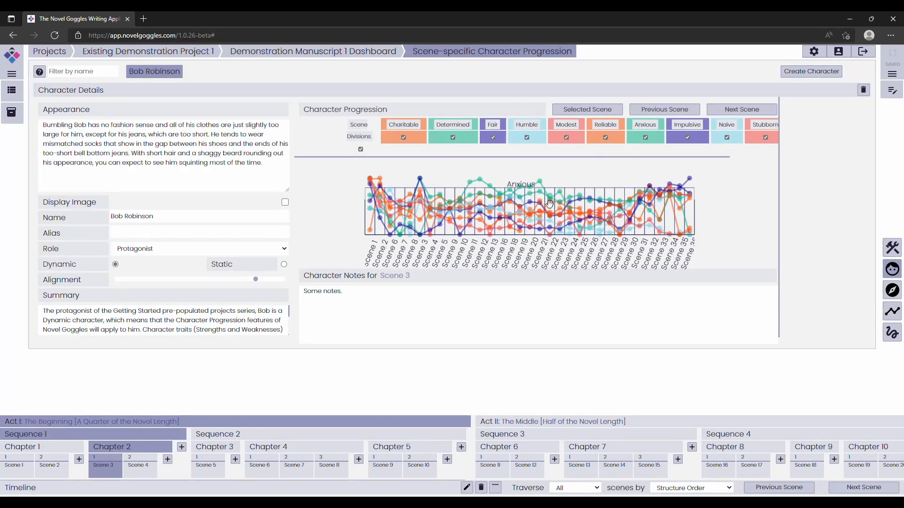
pyautogui.click(403, 125)
pyautogui.click(462, 124)
pyautogui.click(493, 124)
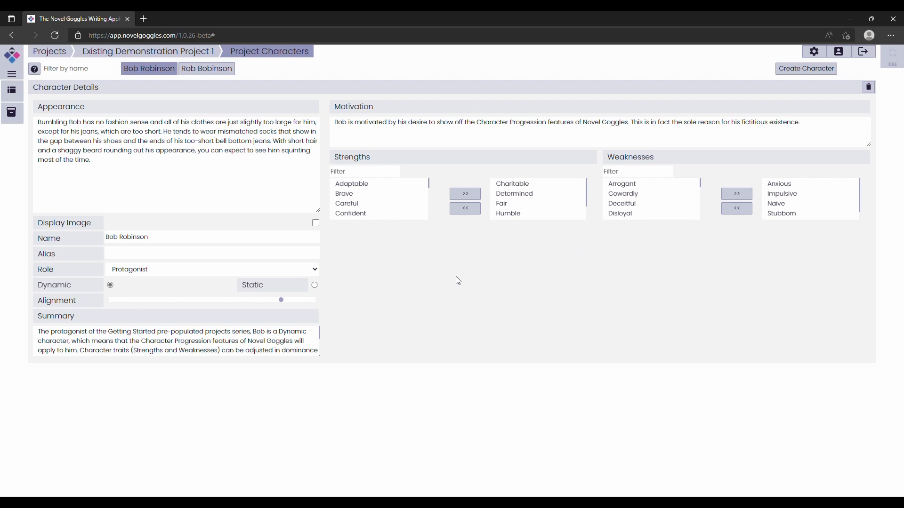
# Step: Filter the project characters by the protagonist's partial name and clear the filter again
pyautogui.click(97, 74)
pyautogui.write('Bob Rob')
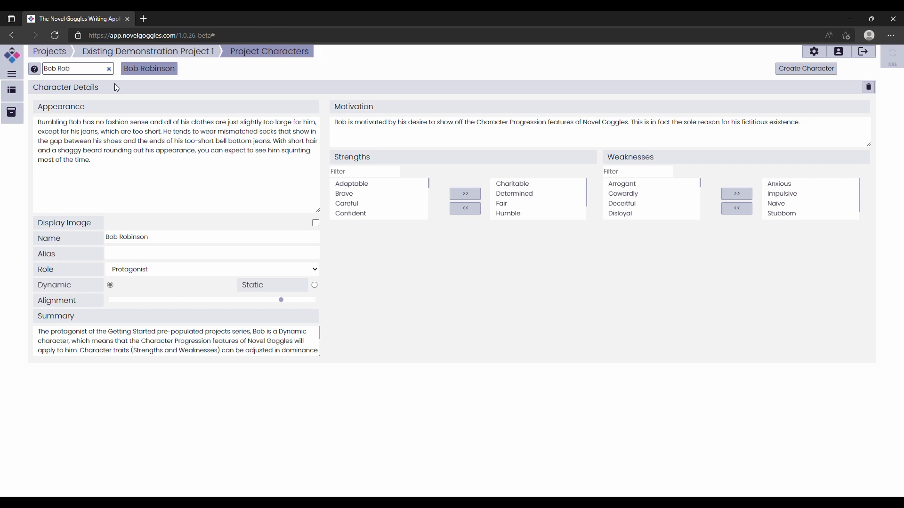
pyautogui.press('BackSpace')
pyautogui.press('BackSpace')
pyautogui.press('BackSpace')
pyautogui.press('BackSpace')
pyautogui.press('BackSpace')
pyautogui.press('BackSpace')
pyautogui.press('BackSpace')
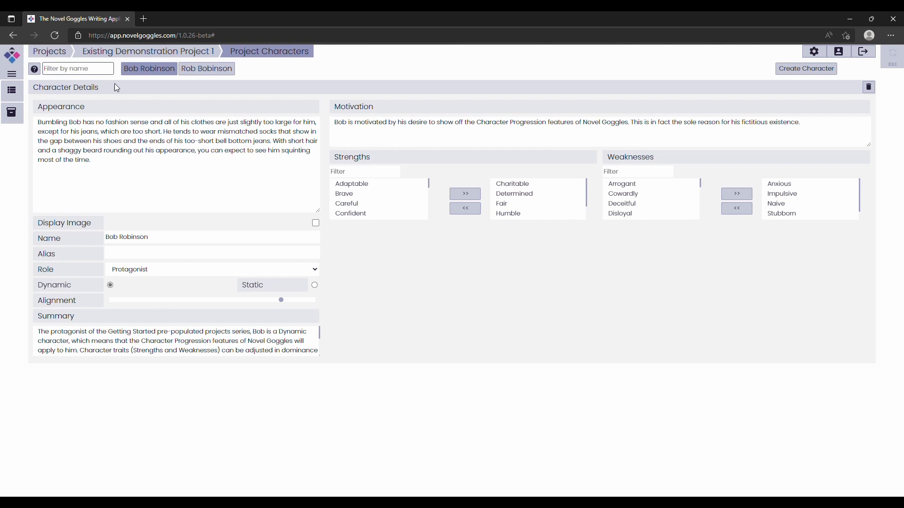
# Step: Read the help text for the Characters View and close it
pyautogui.click(36, 74)
pyautogui.click(39, 73)
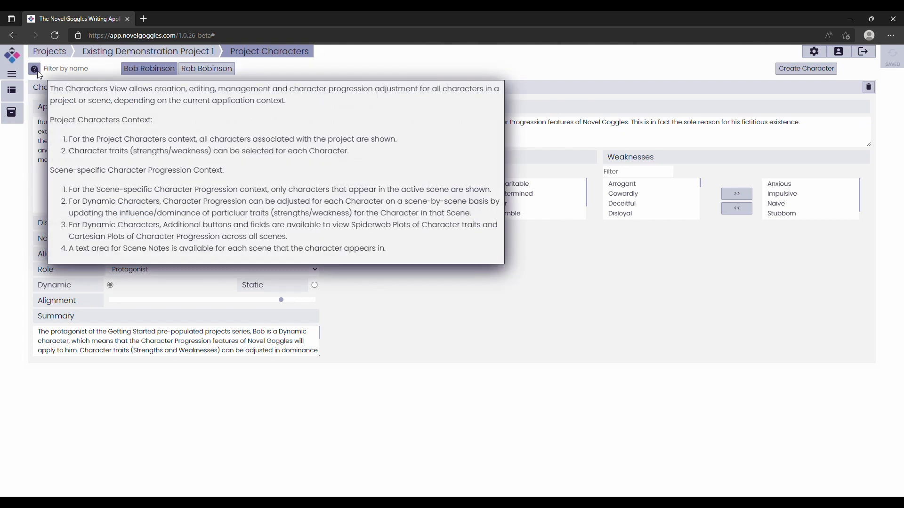
pyautogui.click(39, 73)
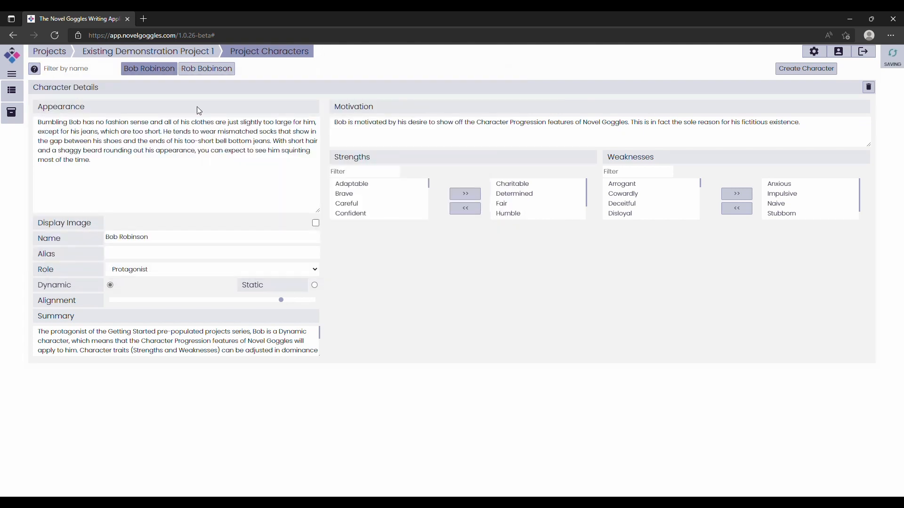
# Step: Create a new project character named "Test Character"
pyautogui.click(800, 68)
pyautogui.tripleClick(196, 238)
pyautogui.write('Test')
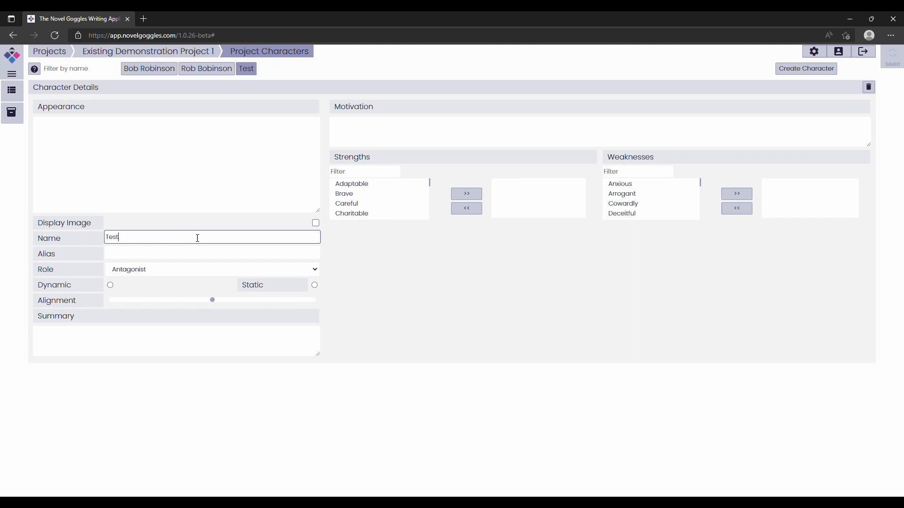
pyautogui.write(' Charac')
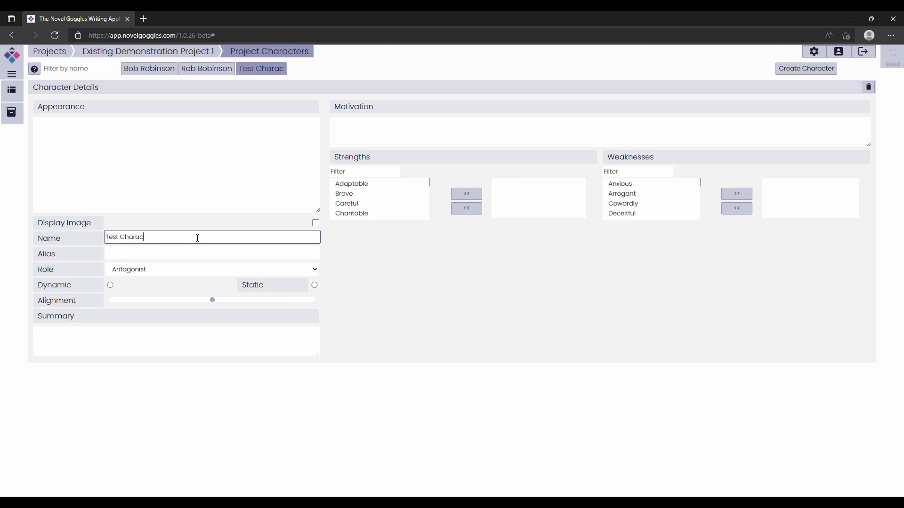
pyautogui.write('ter')
pyautogui.click(202, 228)
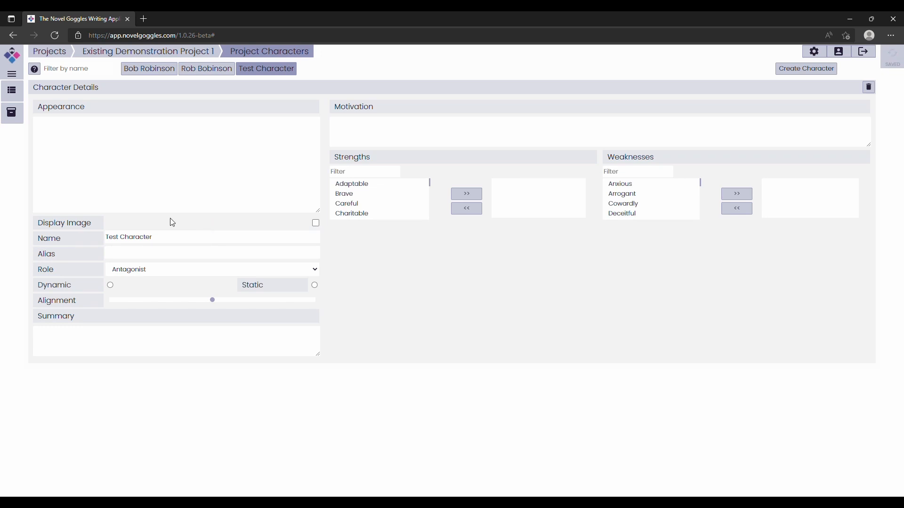
# Step: Recycle the Test Character and dismiss the notice
pyautogui.click(871, 91)
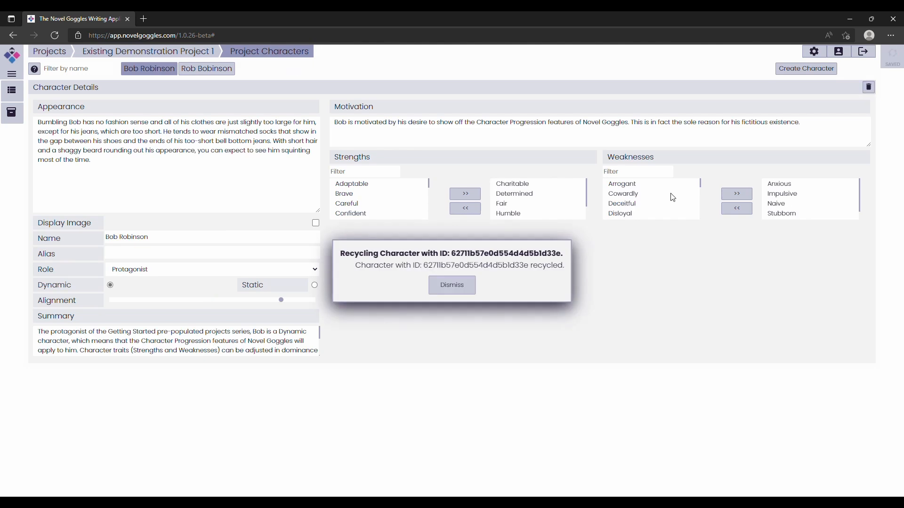
pyautogui.click(462, 292)
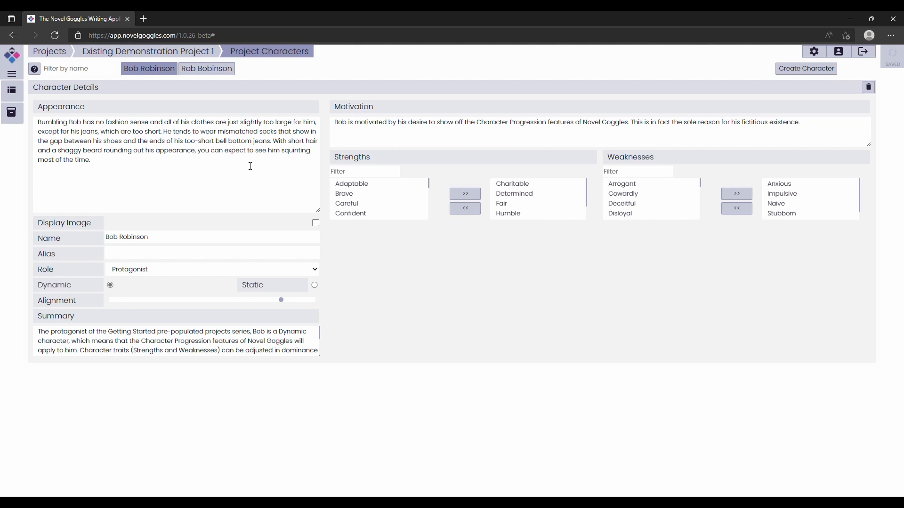
# Step: Enable Display Image in place of the protagonist's appearance text and go through the name, alias, role and Dynamic fields
pyautogui.click(251, 167)
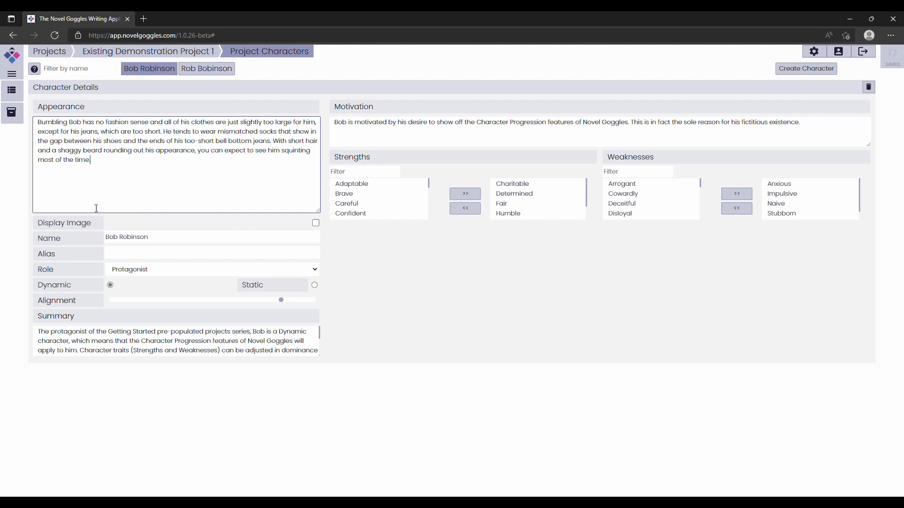
pyautogui.click(87, 224)
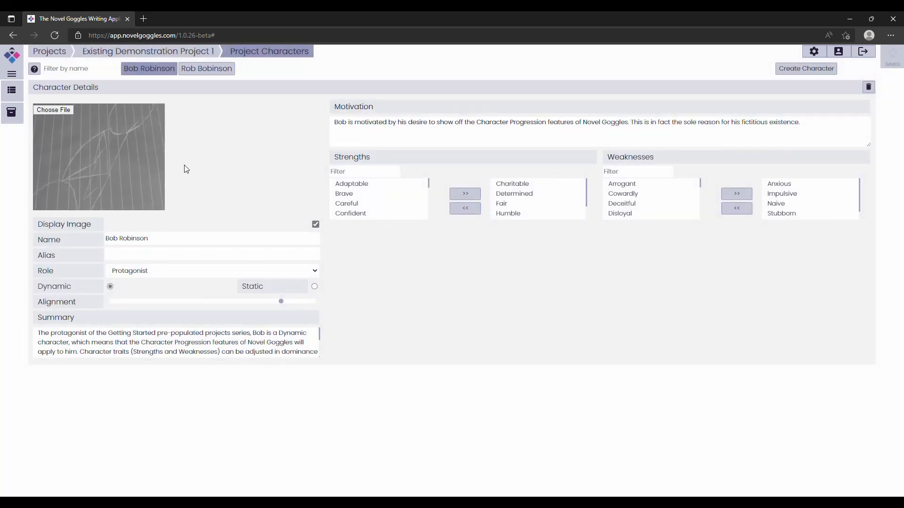
pyautogui.click(194, 242)
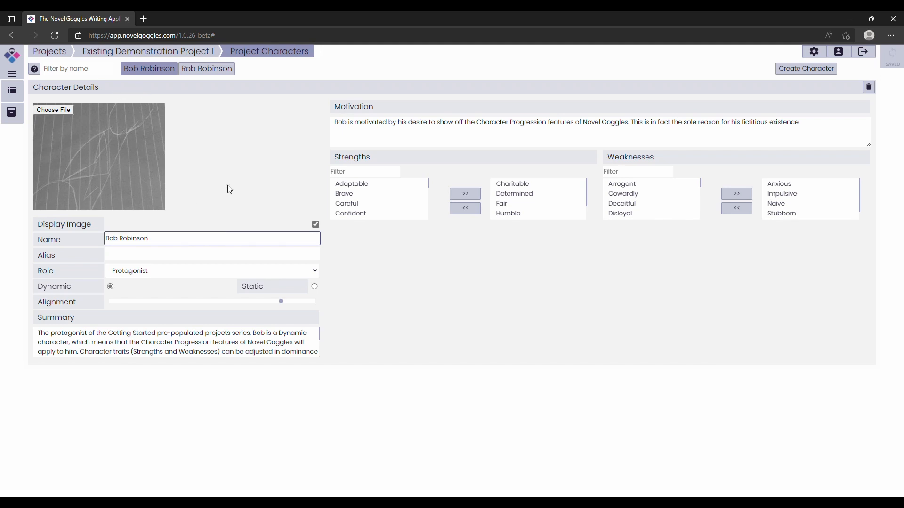
pyautogui.press('Tab')
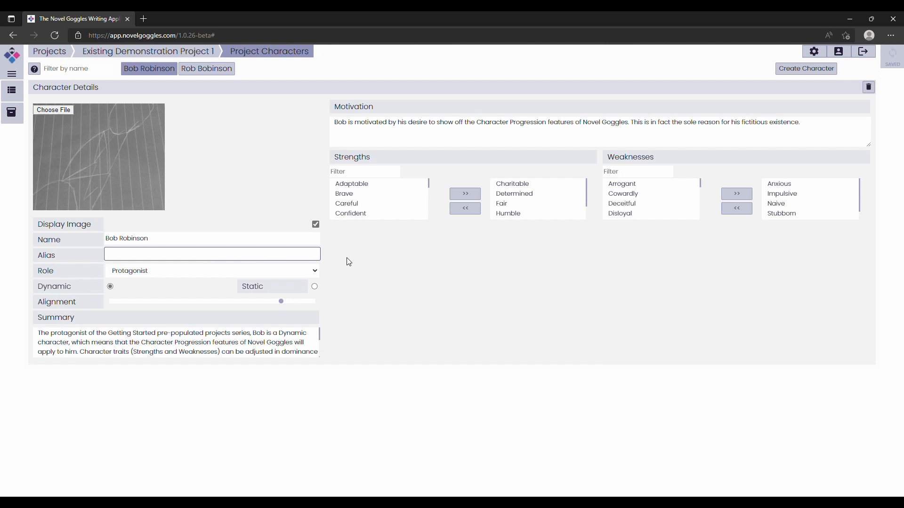
pyautogui.click(294, 275)
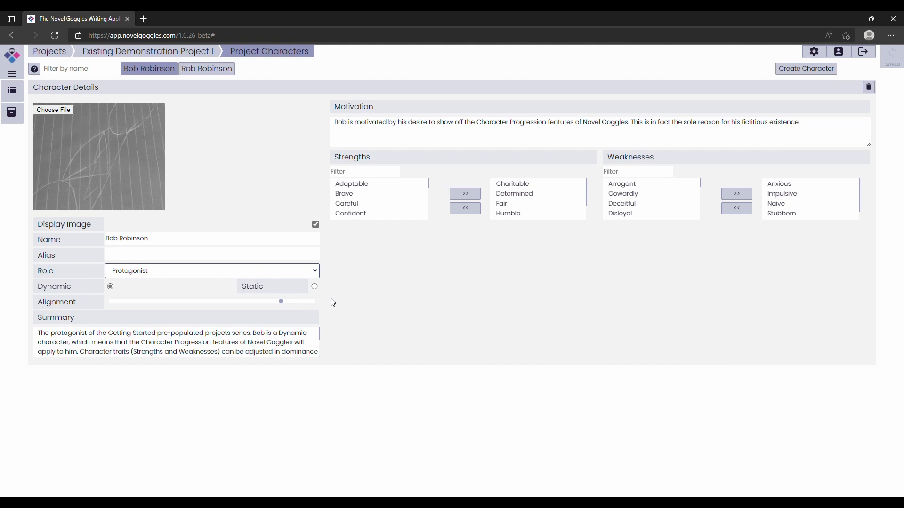
pyautogui.click(110, 287)
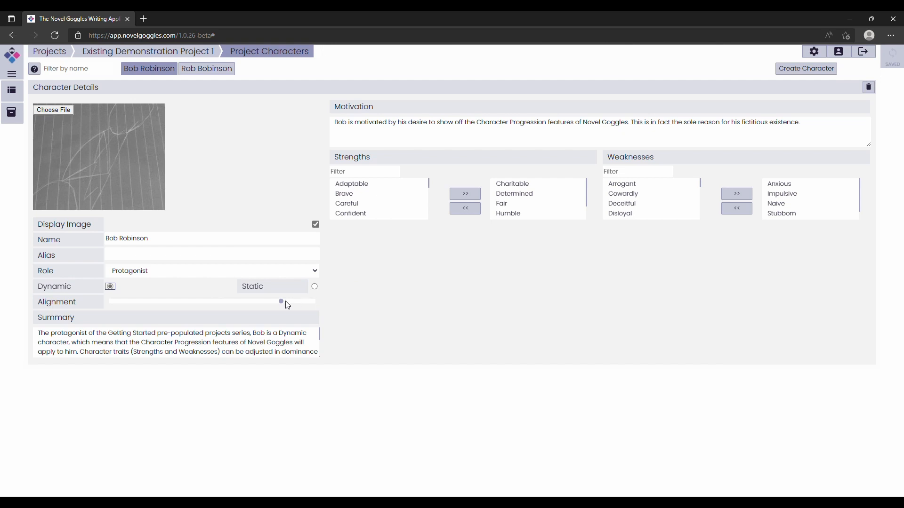
# Step: Try different alignments for the protagonist and set the alignment near the upper end of its scale
pyautogui.moveTo(281, 303); pyautogui.dragTo(258, 307)
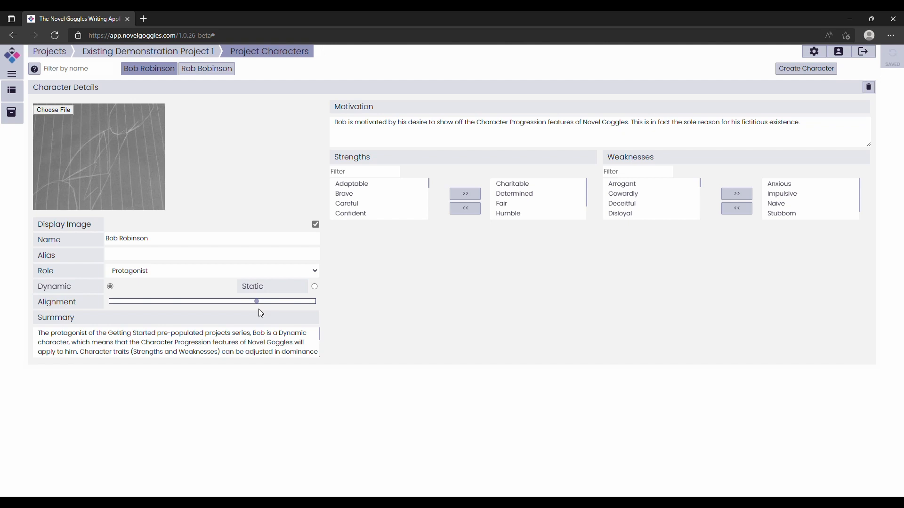
pyautogui.moveTo(256, 303); pyautogui.dragTo(117, 311)
pyautogui.moveTo(177, 309); pyautogui.dragTo(291, 306)
# Step: Enlarge the protagonist's Summary and Motivation text boxes to give their text more room
pyautogui.click(319, 338)
pyautogui.scroll(-3, 320, 351)
pyautogui.moveTo(318, 359); pyautogui.dragTo(320, 409)
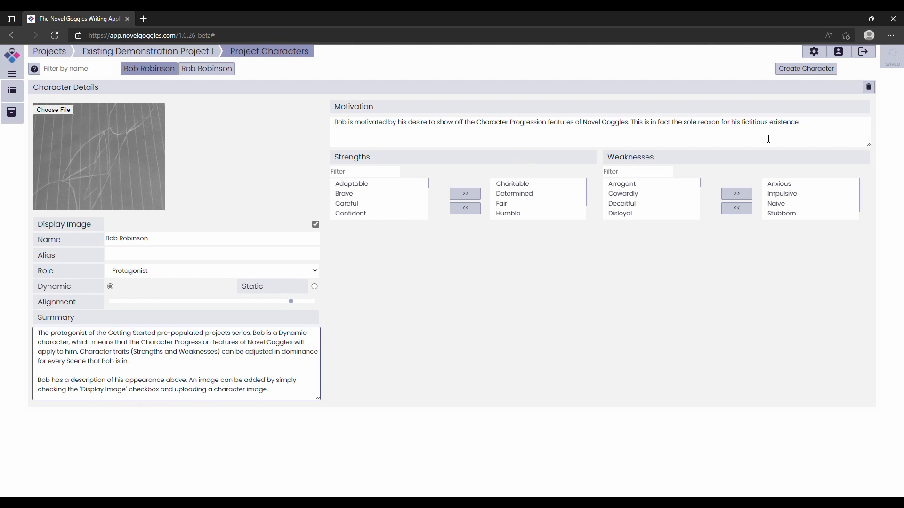
pyautogui.click(818, 130)
pyautogui.moveTo(869, 144); pyautogui.dragTo(864, 170)
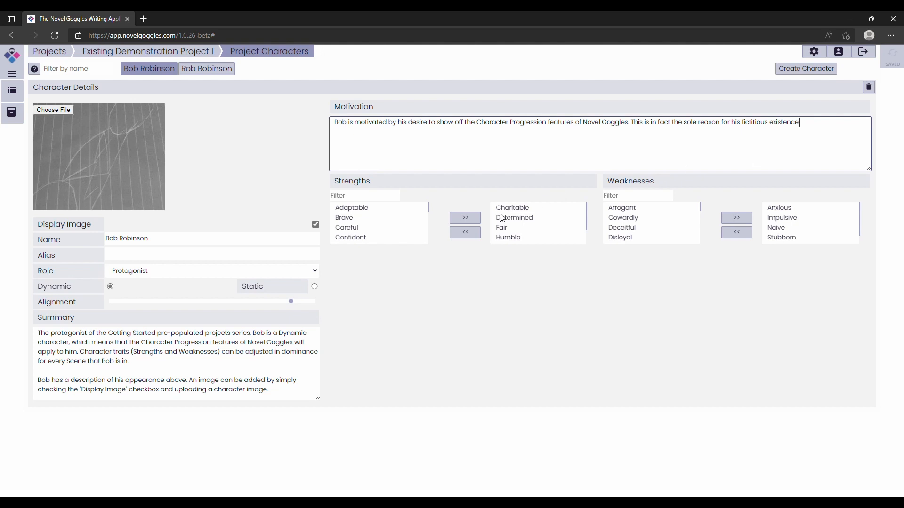
# Step: Examine the available strengths and the strengths assigned to the protagonist, including Charitable, Modest and Determined
pyautogui.click(411, 211)
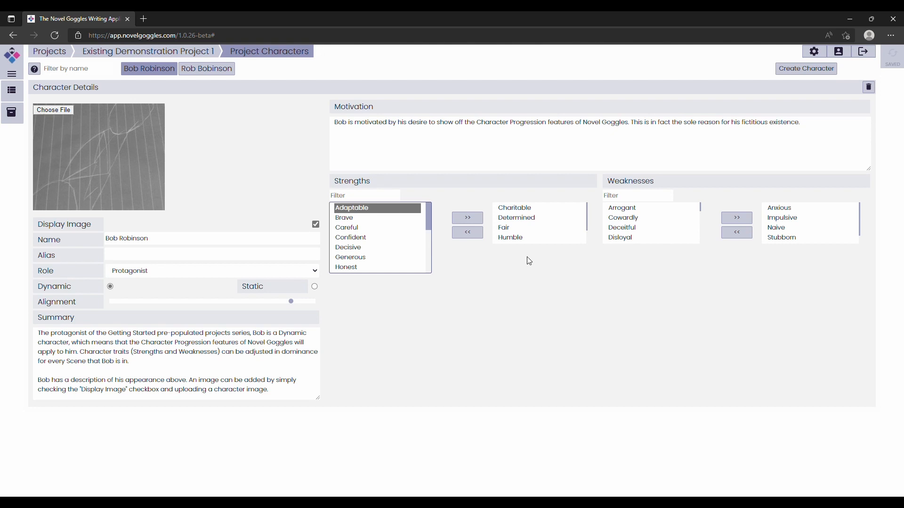
pyautogui.click(534, 218)
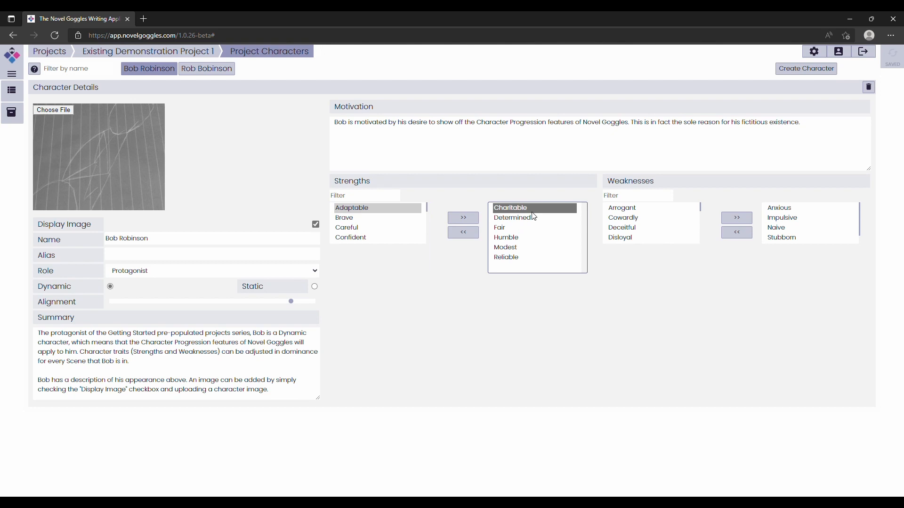
pyautogui.click(404, 216)
pyautogui.scroll(-4, 403, 227)
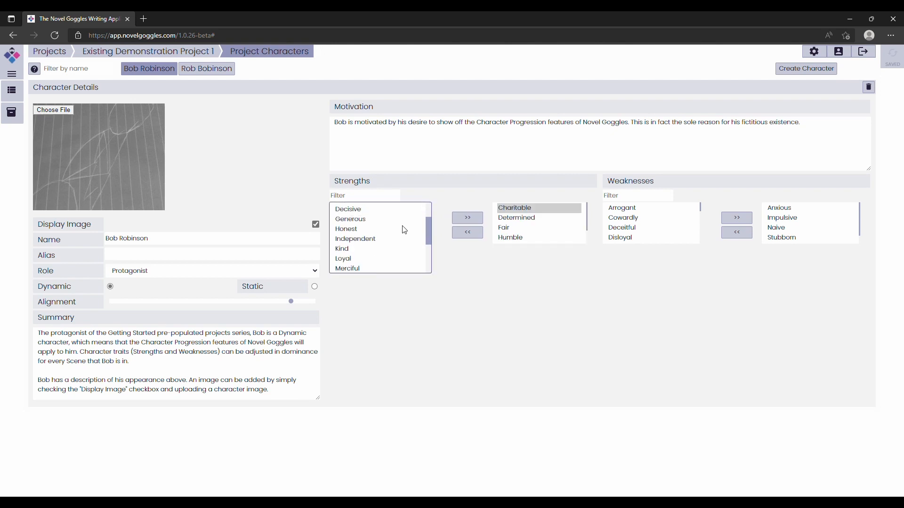
pyautogui.scroll(-2, 404, 233)
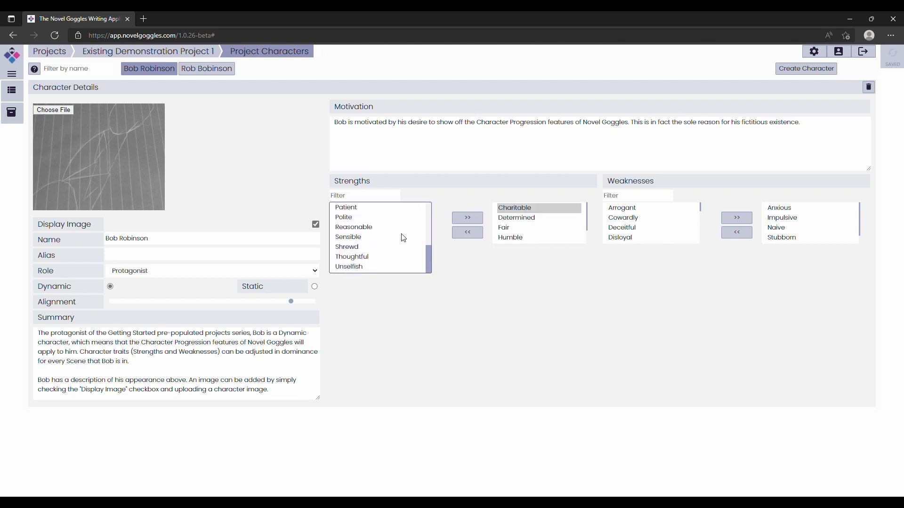
pyautogui.click(500, 222)
pyautogui.click(551, 253)
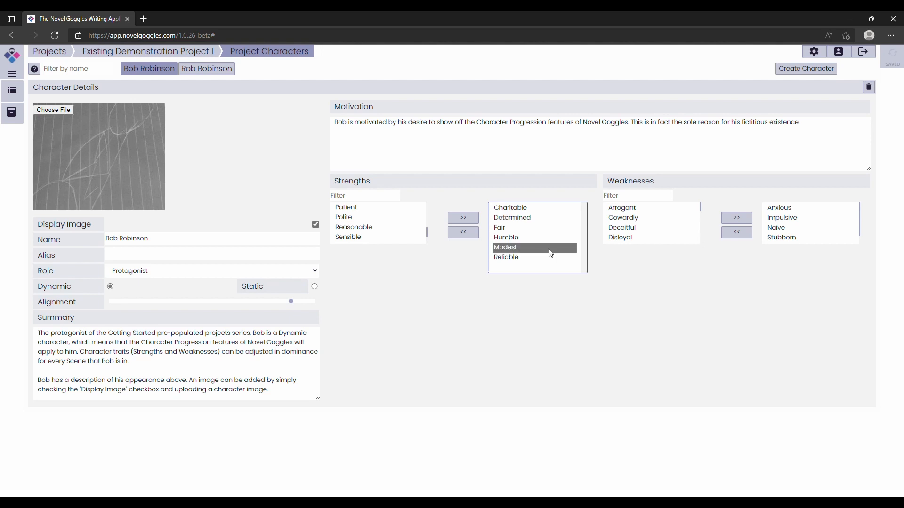
pyautogui.click(544, 224)
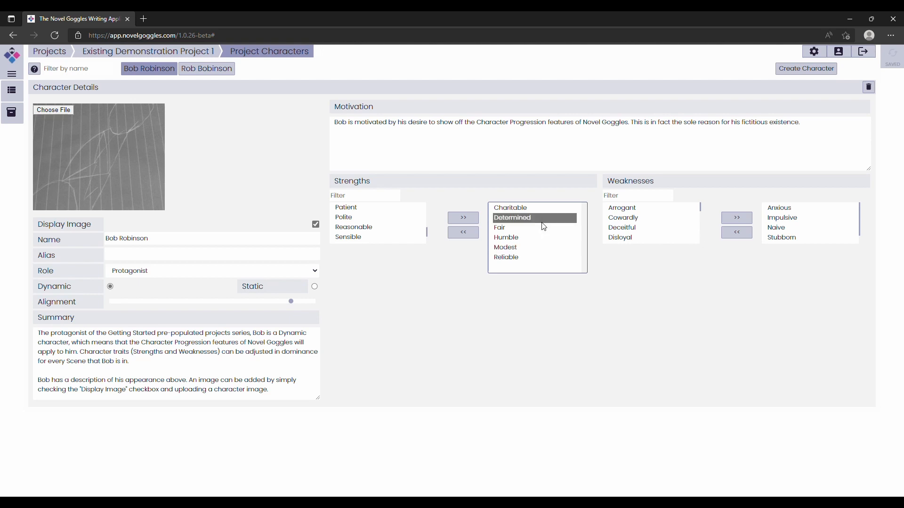
# Step: Examine the available weaknesses and the ones assigned to the protagonist, including Stubborn and Wavering
pyautogui.click(591, 254)
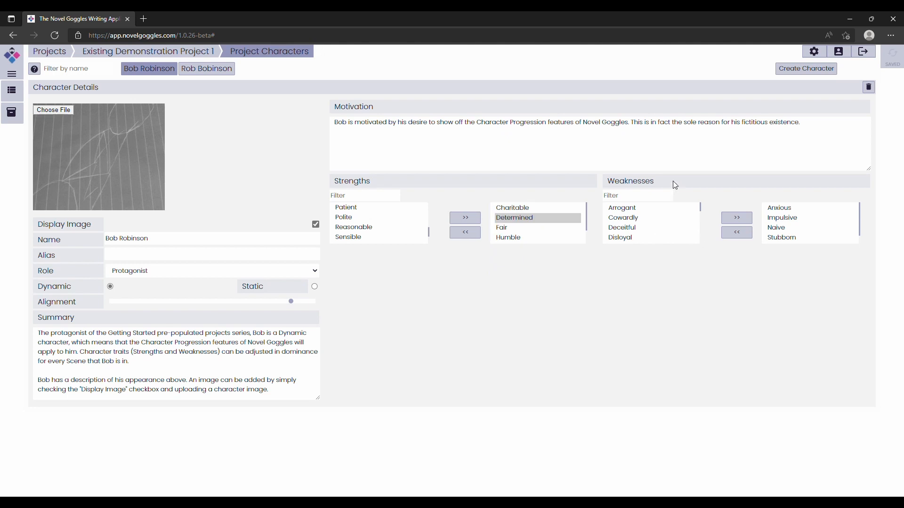
pyautogui.click(668, 211)
pyautogui.scroll(-5, 673, 223)
pyautogui.scroll(-2, 677, 234)
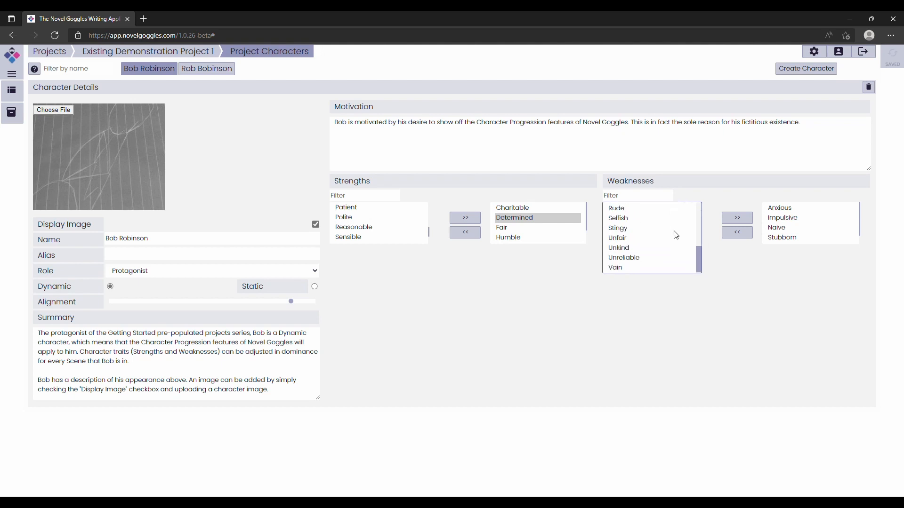
pyautogui.scroll(2, 677, 238)
pyautogui.scroll(2, 677, 239)
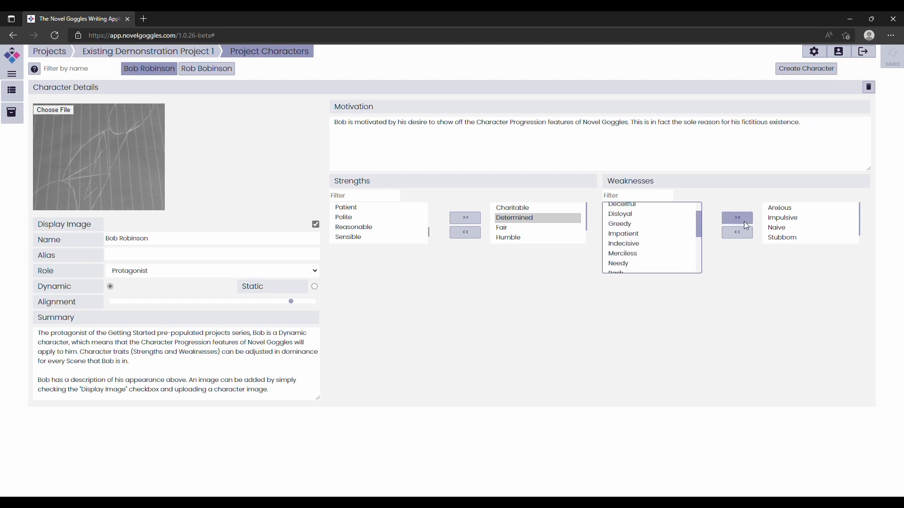
pyautogui.click(786, 220)
pyautogui.click(809, 234)
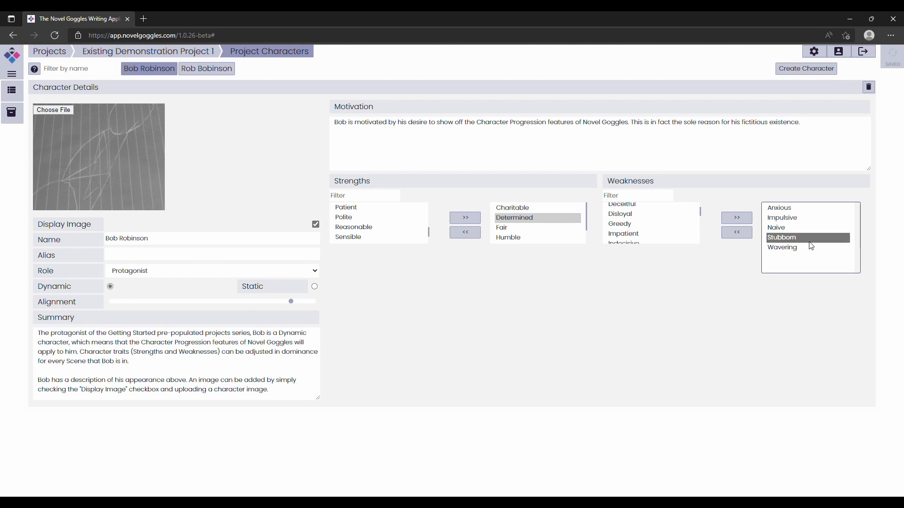
pyautogui.click(806, 245)
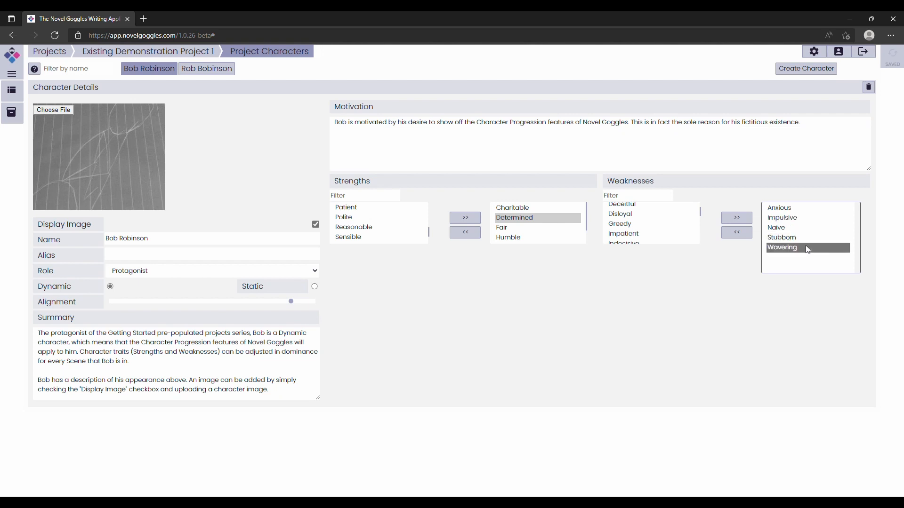
pyautogui.click(738, 258)
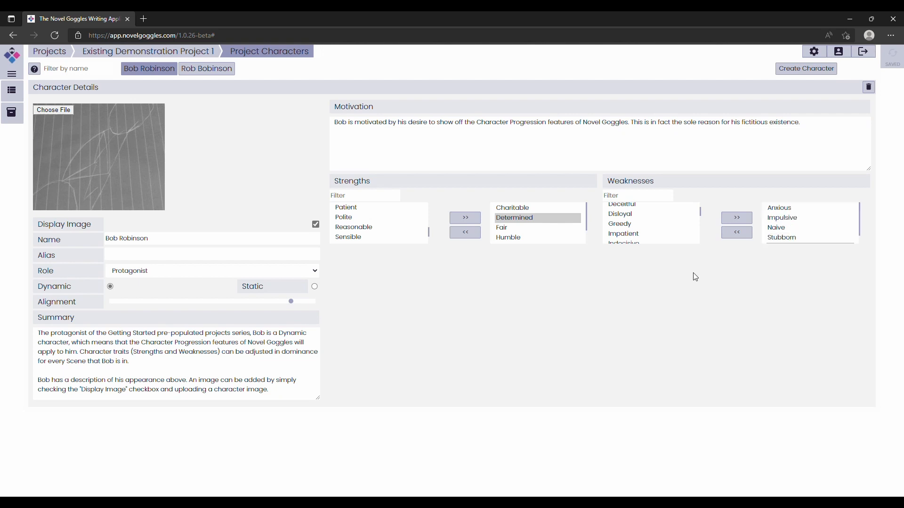
# Step: Add Reasonable to the protagonist's strengths and try moving it back out of the assigned traits
pyautogui.click(382, 230)
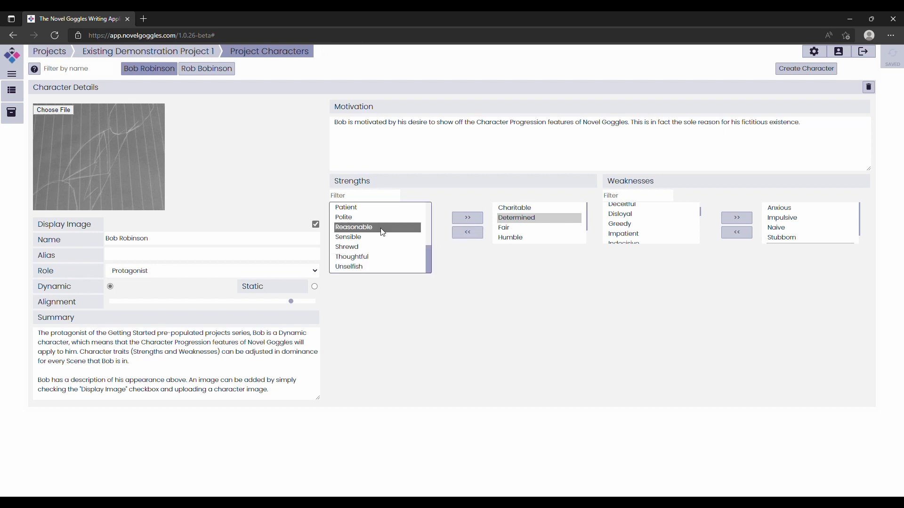
pyautogui.click(467, 219)
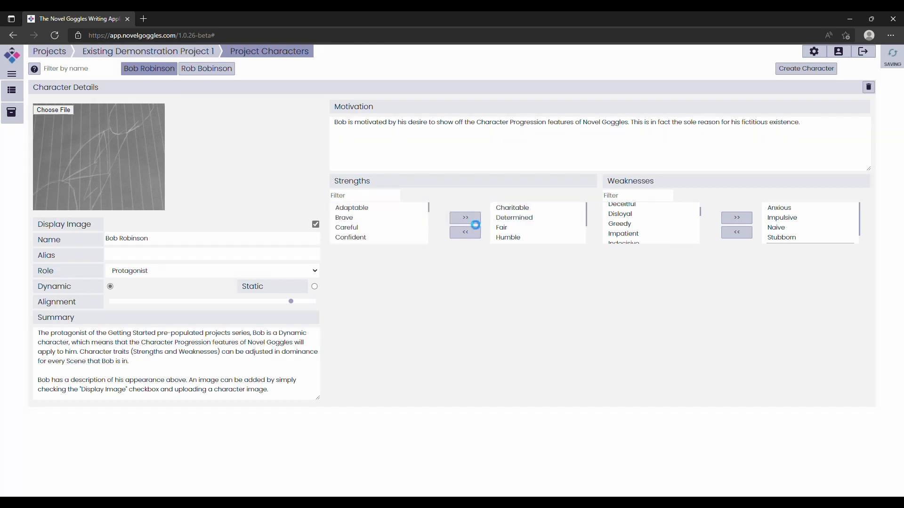
pyautogui.scroll(-1, 502, 230)
pyautogui.click(523, 239)
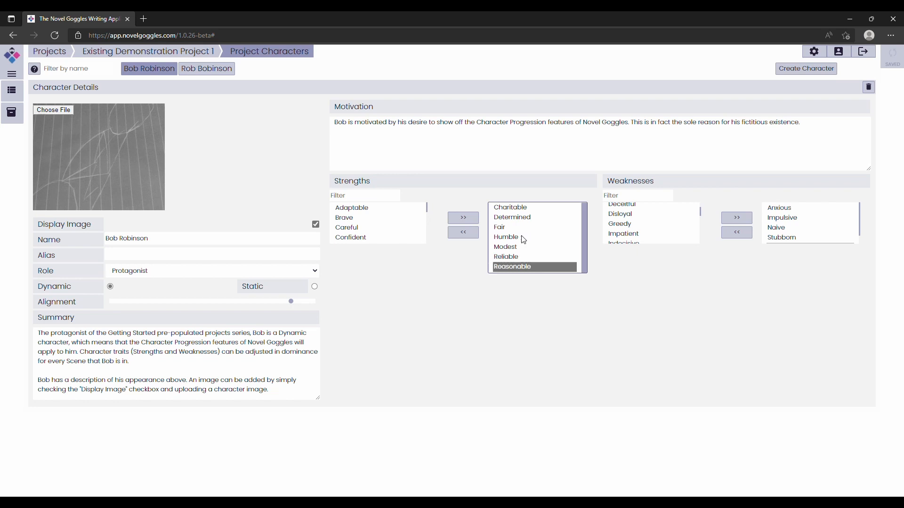
pyautogui.doubleClick(515, 271)
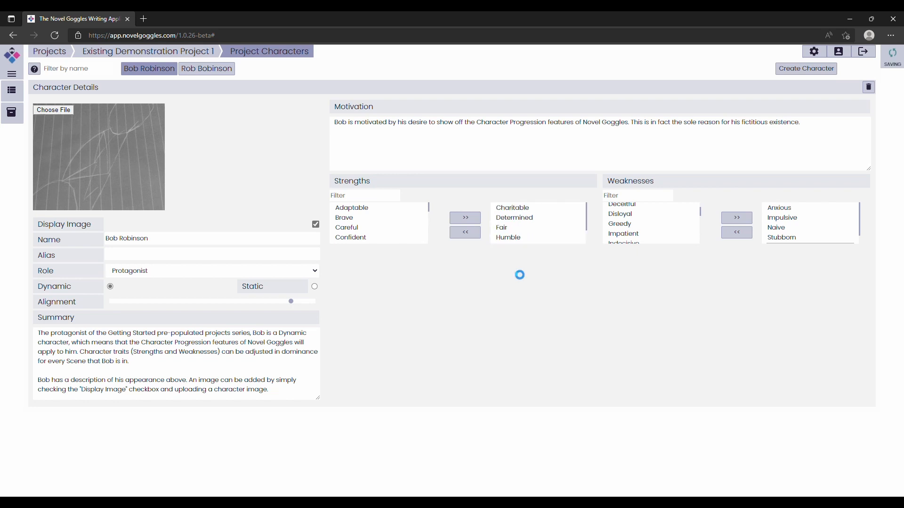
pyautogui.scroll(-1, 503, 236)
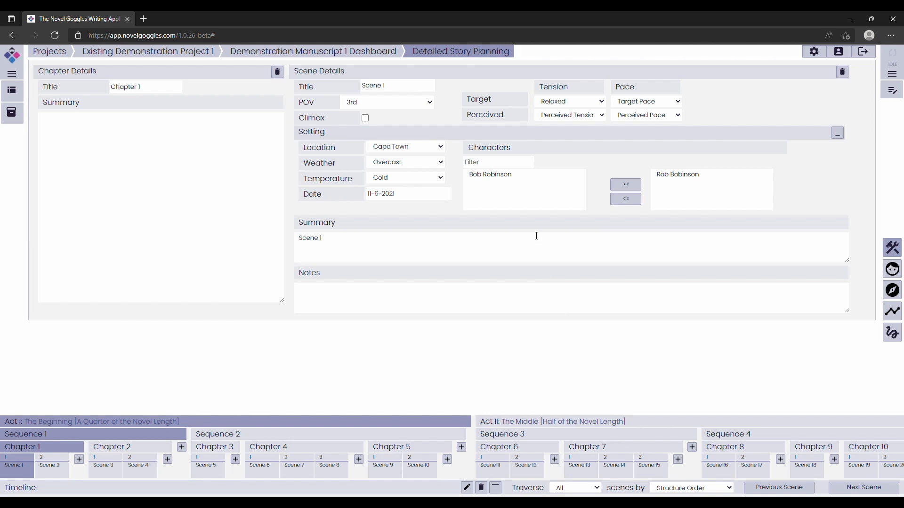
# Step: Add the protagonist to the characters of Scene 1 in Chapter 1
pyautogui.click(530, 198)
pyautogui.click(505, 175)
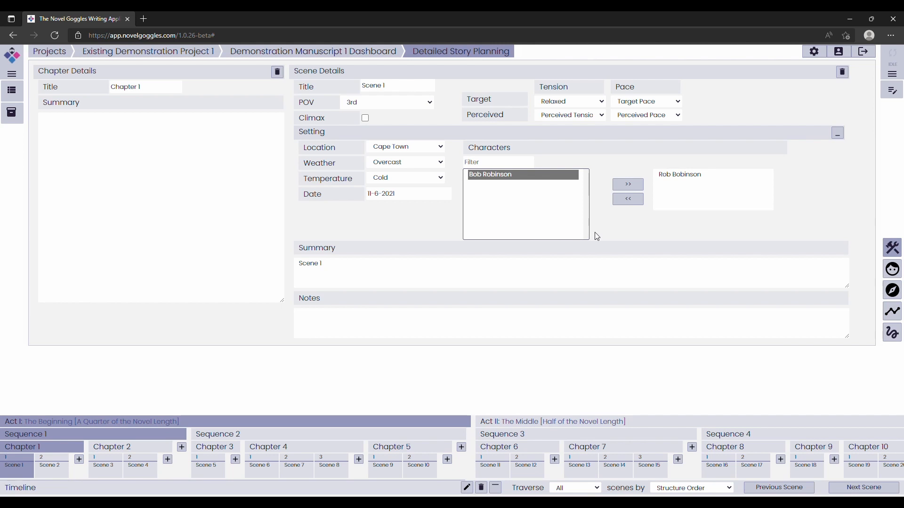
pyautogui.click(622, 188)
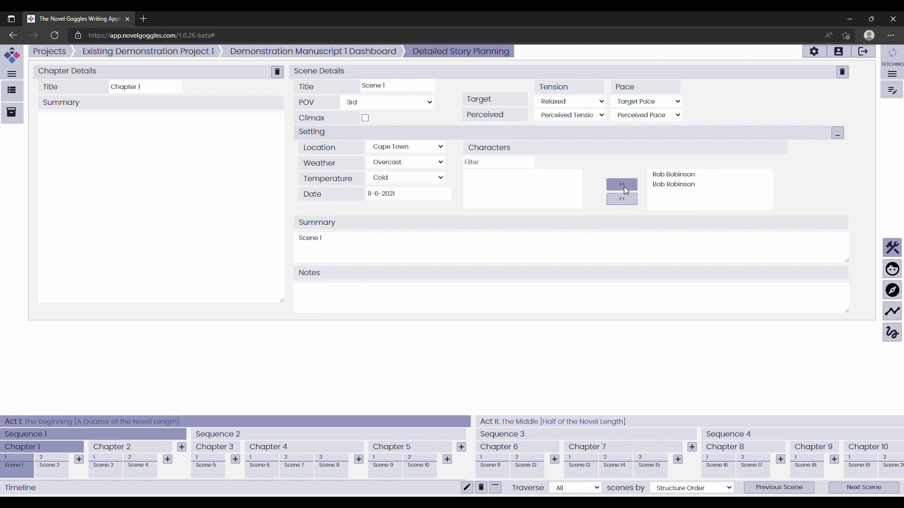
pyautogui.click(664, 189)
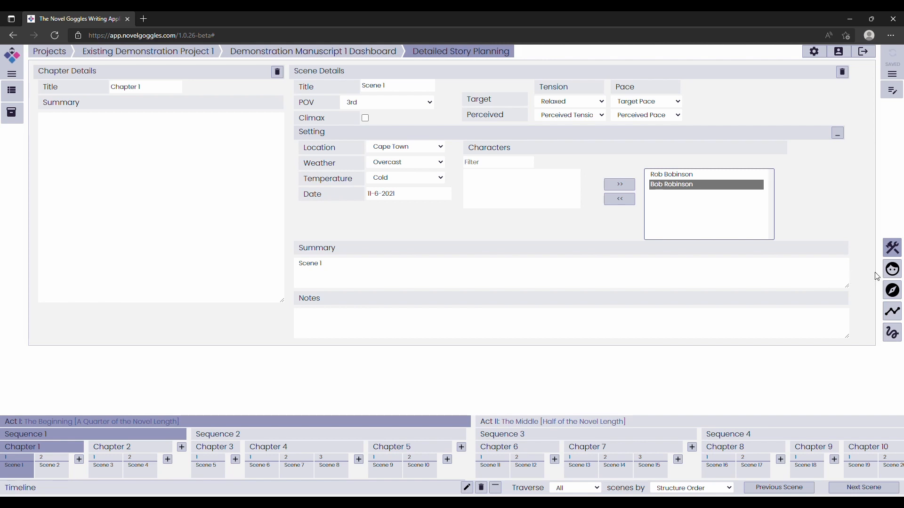
# Step: In the character progression for Scene 3, raise the protagonist's Reasonable strength and adjust the Wavering, Anxious, Impulsive and Stubborn weaknesses
pyautogui.click(890, 271)
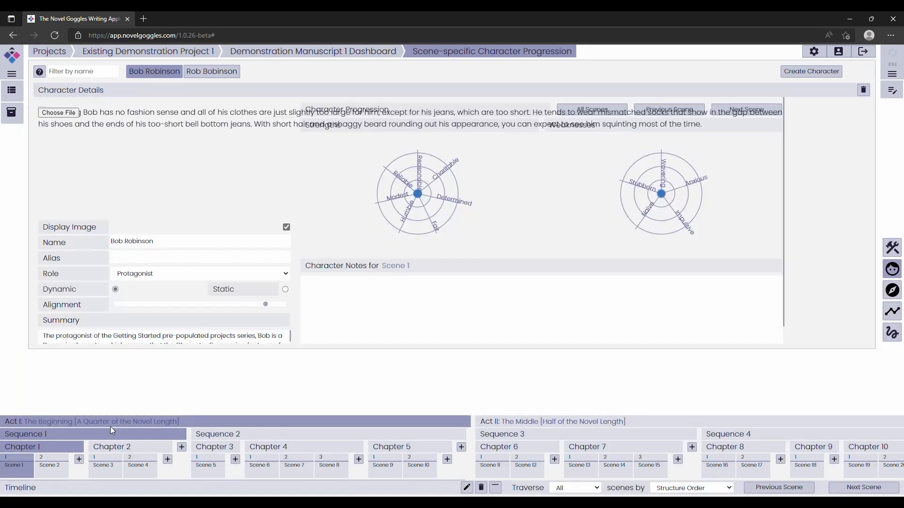
pyautogui.click(56, 468)
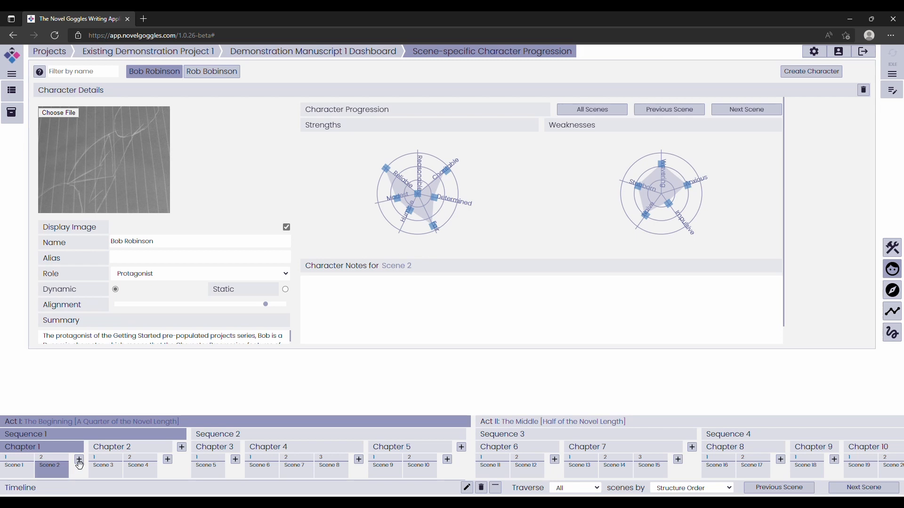
pyautogui.click(101, 469)
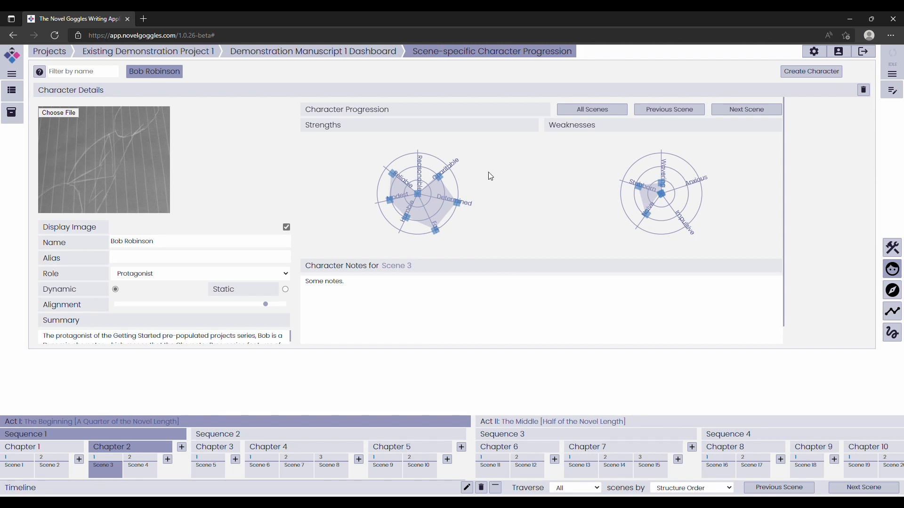
pyautogui.moveTo(424, 198); pyautogui.dragTo(425, 181)
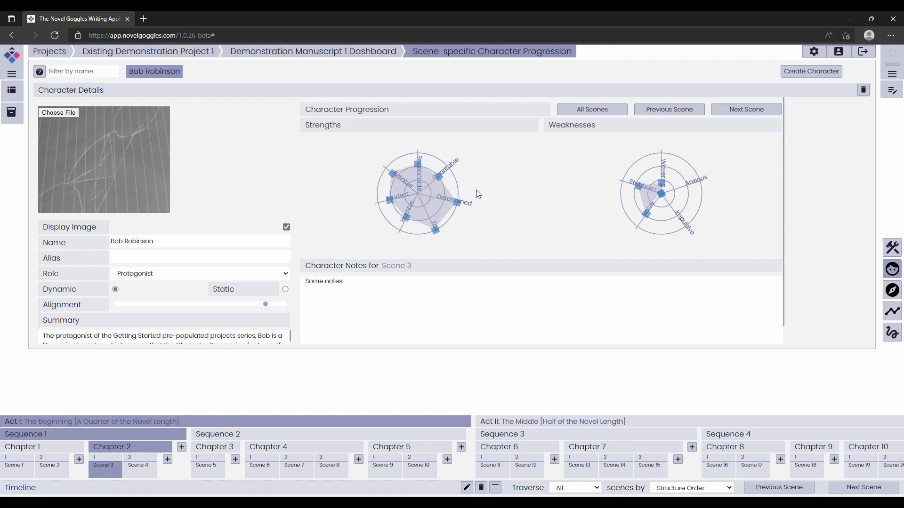
pyautogui.moveTo(661, 195); pyautogui.dragTo(443, 205)
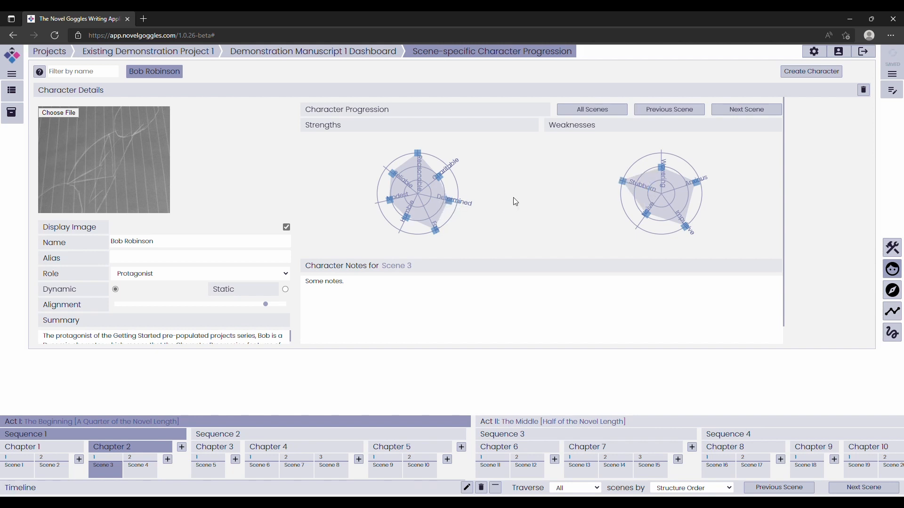
# Step: Browse the protagonist's previous and next scenes and display the character progression for all scenes
pyautogui.click(676, 113)
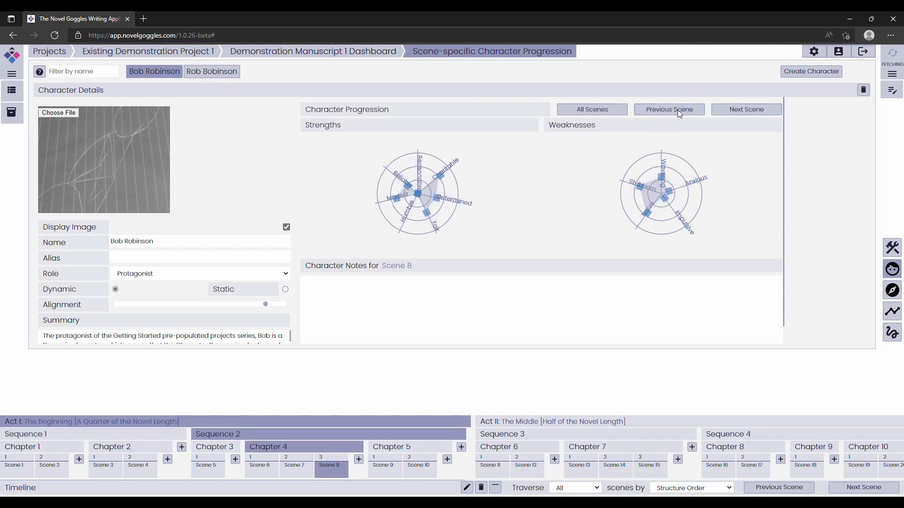
pyautogui.click(747, 116)
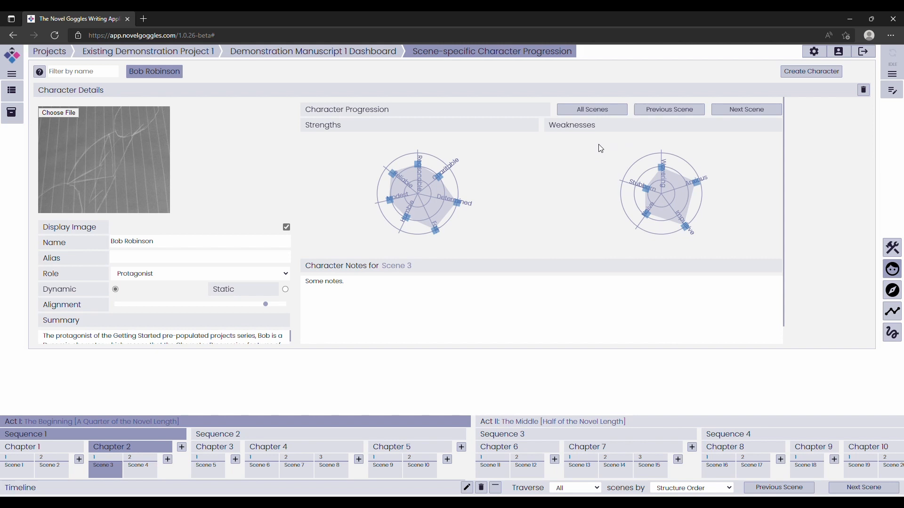
pyautogui.click(595, 111)
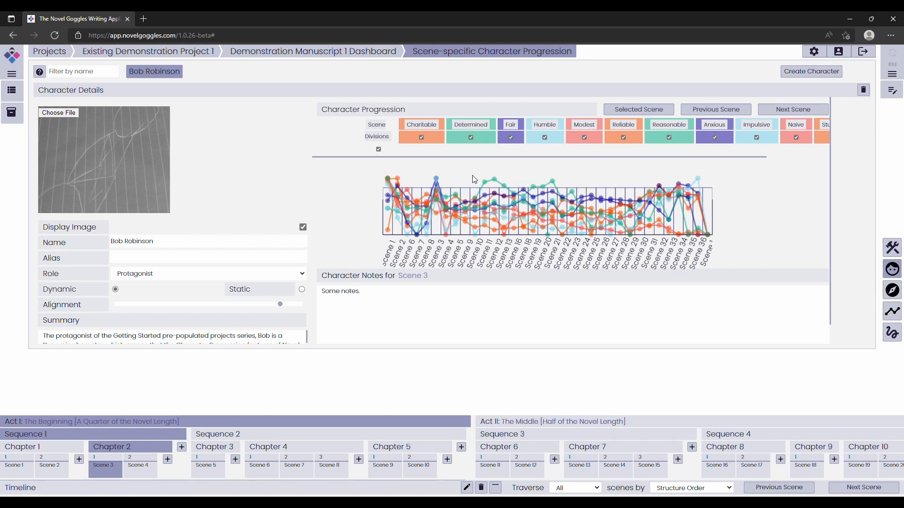
# Step: Toggle the scene divisions and hide the Charitable, Determined, Fair, Humble and Modest lines in the all-scenes progression chart
pyautogui.click(380, 126)
pyautogui.click(380, 126)
pyautogui.moveTo(415, 125); pyautogui.dragTo(418, 125)
pyautogui.click(462, 125)
pyautogui.click(428, 123)
pyautogui.click(526, 127)
pyautogui.click(540, 124)
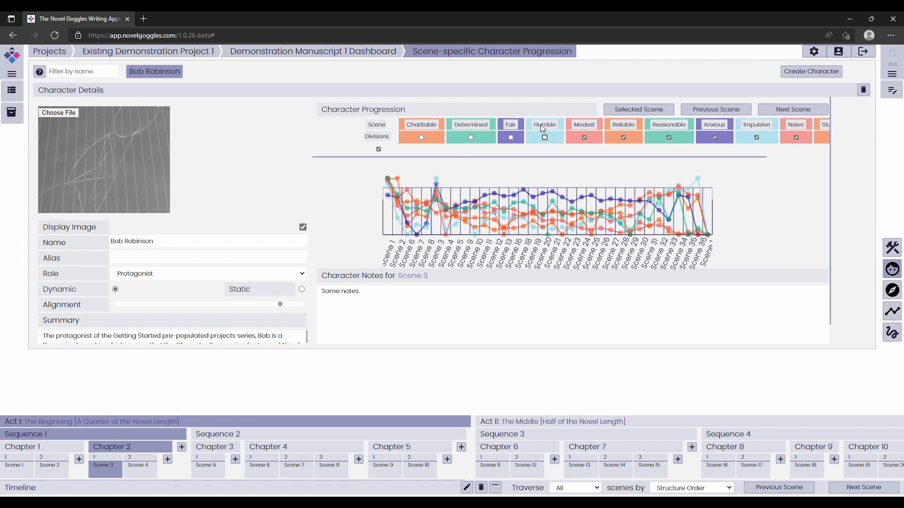
pyautogui.click(574, 127)
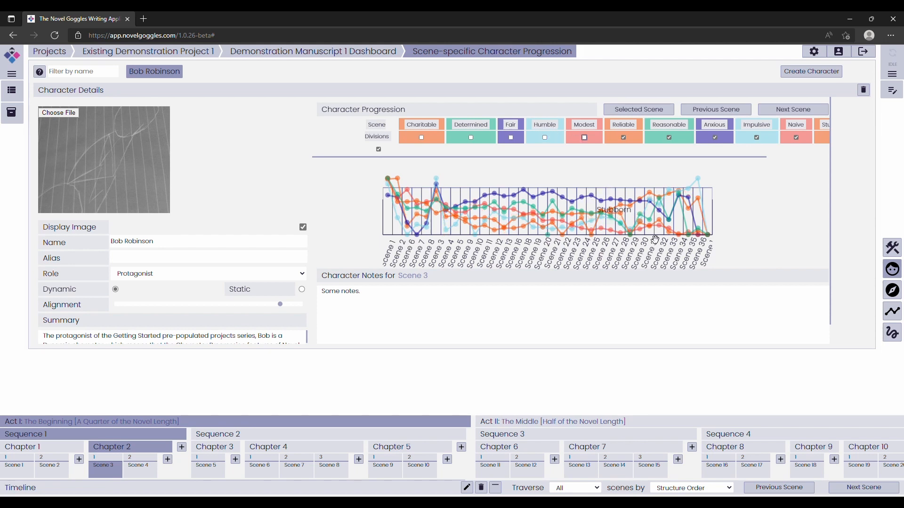
# Step: Advance to Scene 4 and explore the all-scenes progression chart at different positions and zoom levels
pyautogui.click(791, 112)
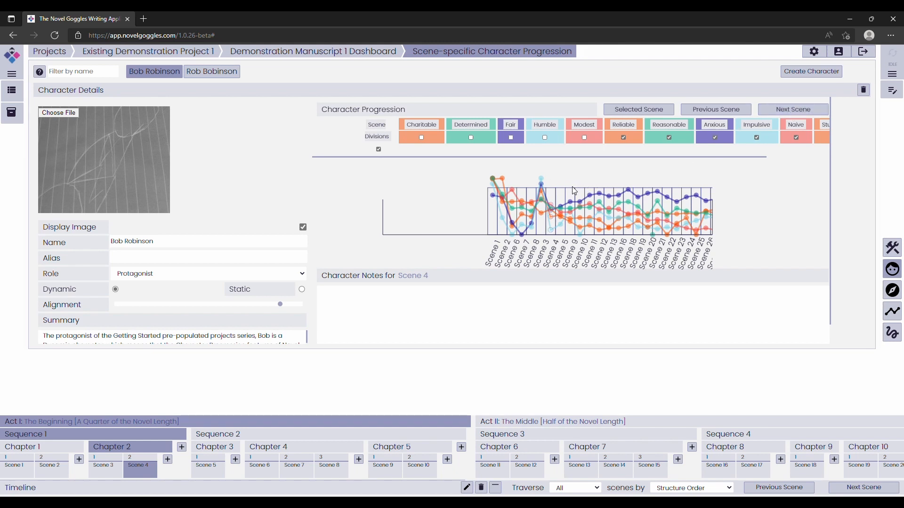
pyautogui.moveTo(458, 217); pyautogui.dragTo(438, 222)
pyautogui.scroll(-3, 457, 221)
pyautogui.scroll(3, 456, 224)
pyautogui.scroll(-1, 456, 225)
pyautogui.moveTo(468, 228); pyautogui.dragTo(432, 228)
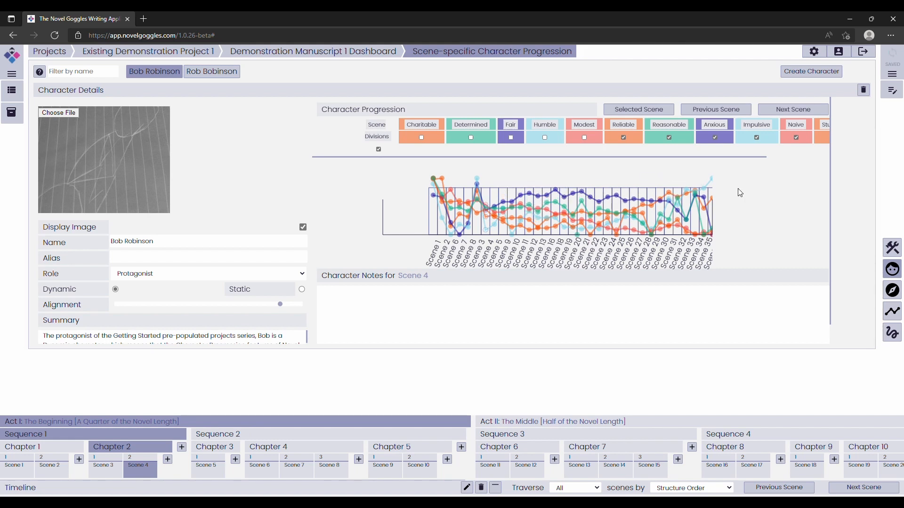
# Step: Return to the selected-scene progression for Scene 4 and inspect its character notes and the Scene Details window
pyautogui.click(634, 109)
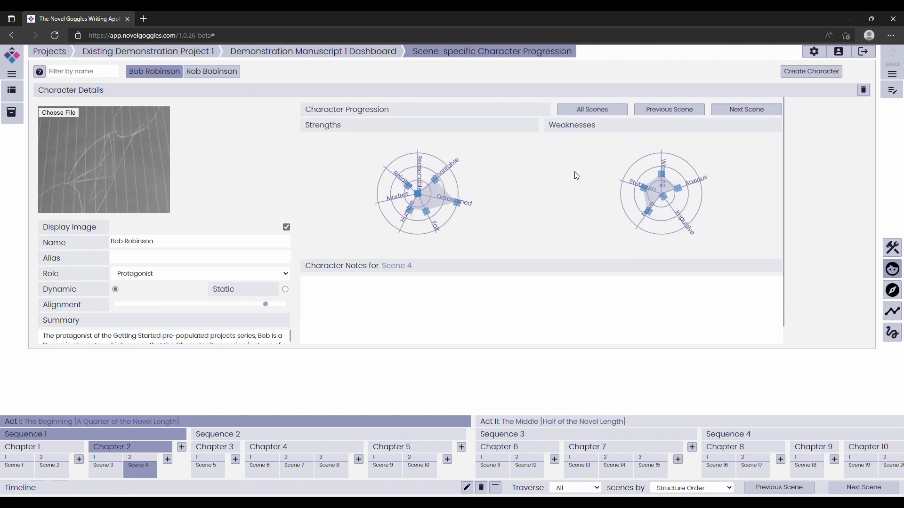
pyautogui.click(469, 289)
pyautogui.scroll(-1, 485, 311)
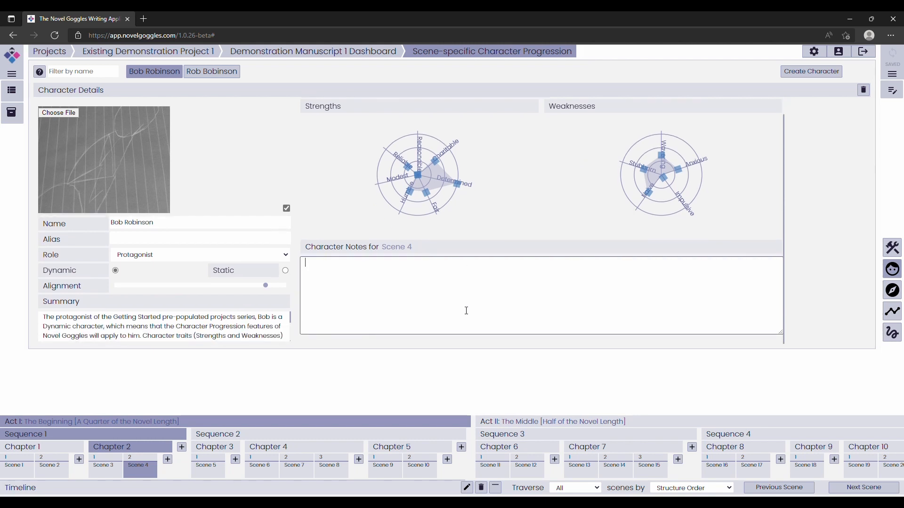
pyautogui.click(403, 248)
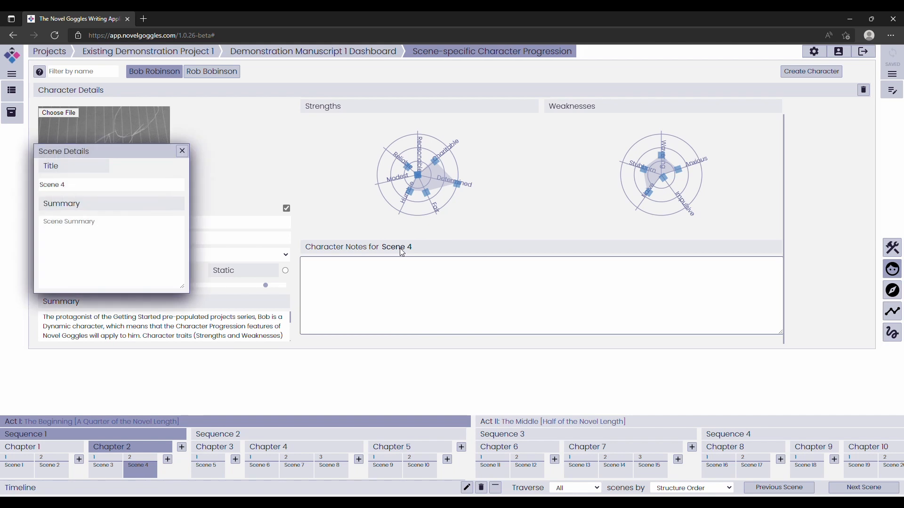
pyautogui.moveTo(126, 157); pyautogui.dragTo(177, 158)
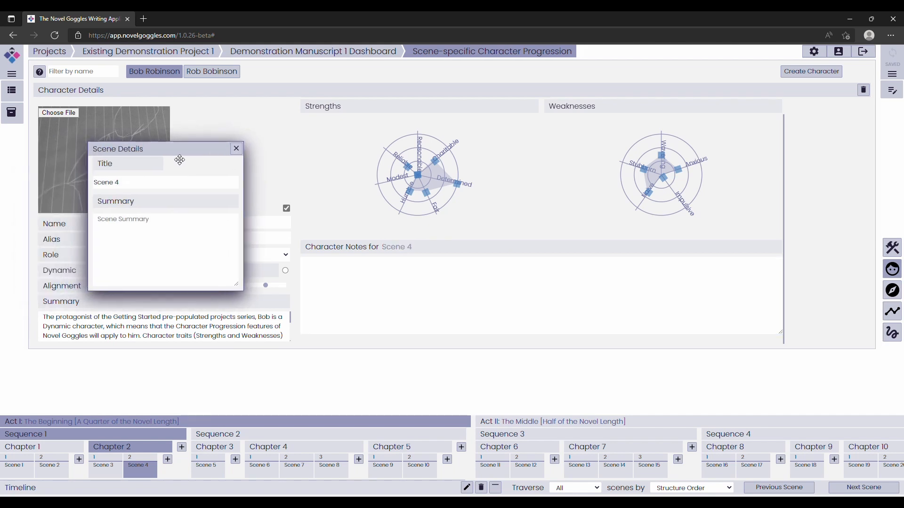
pyautogui.click(236, 149)
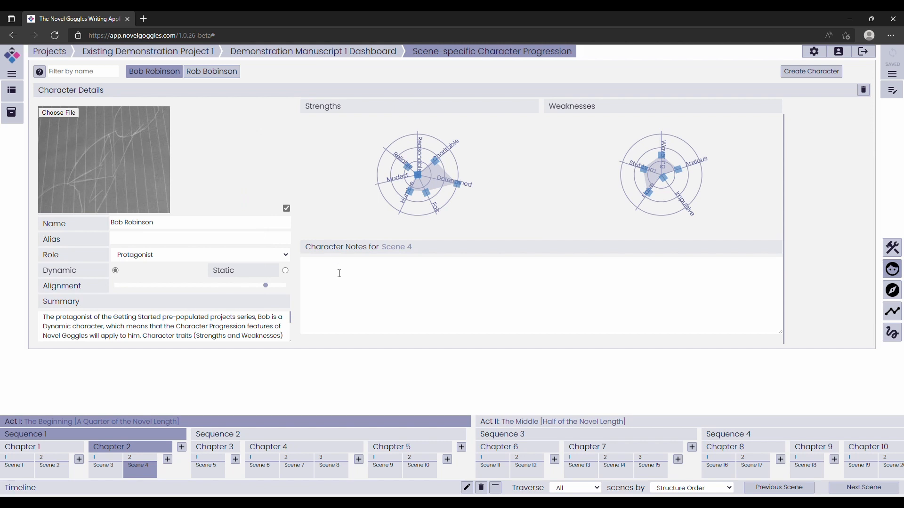
# Step: In the Writing view, open the protagonist's character details from his name in the Scene 1 text
pyautogui.click(893, 90)
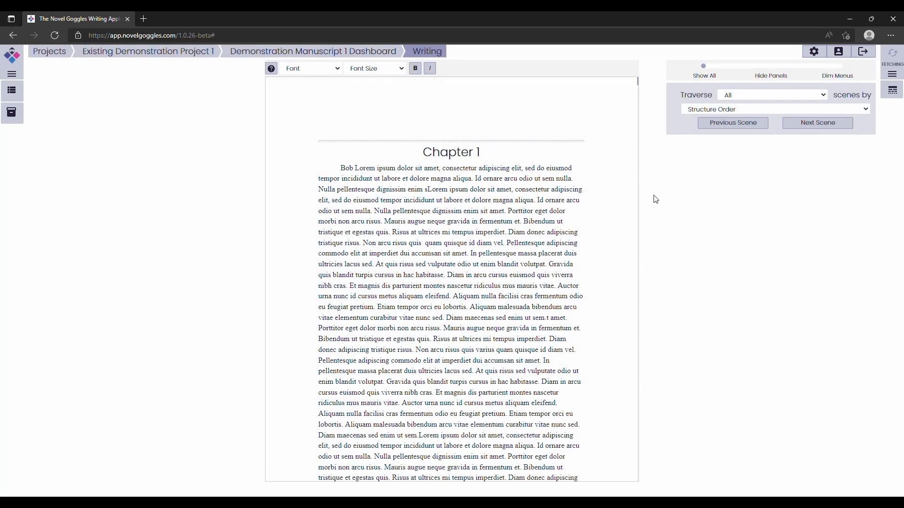
pyautogui.click(428, 218)
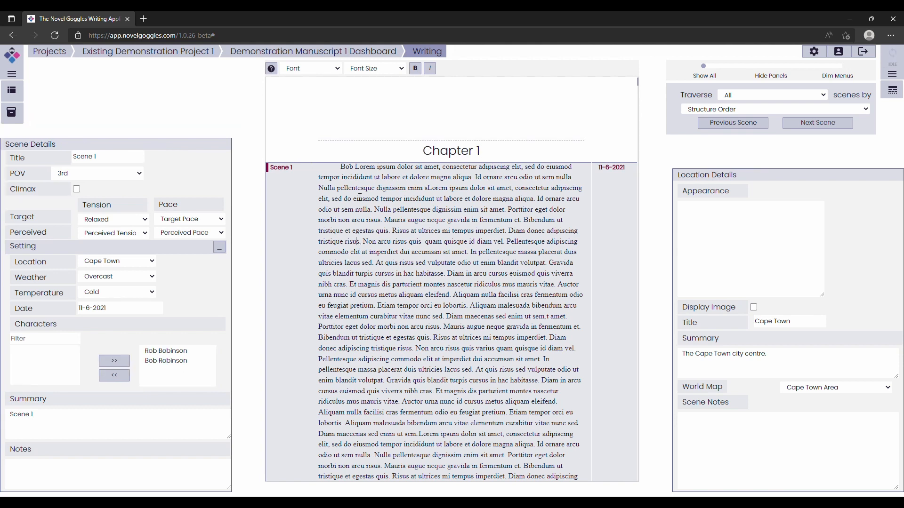
pyautogui.doubleClick(351, 169)
pyautogui.rightClick(352, 172)
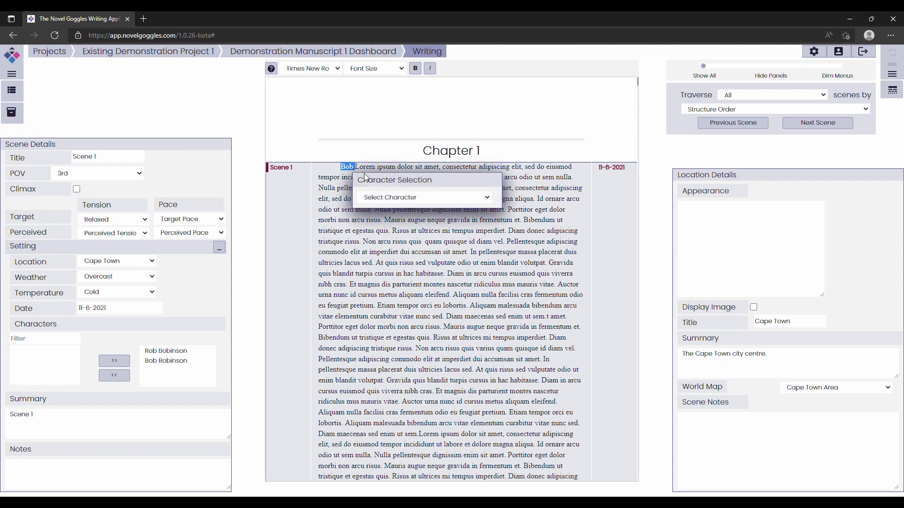
pyautogui.click(385, 218)
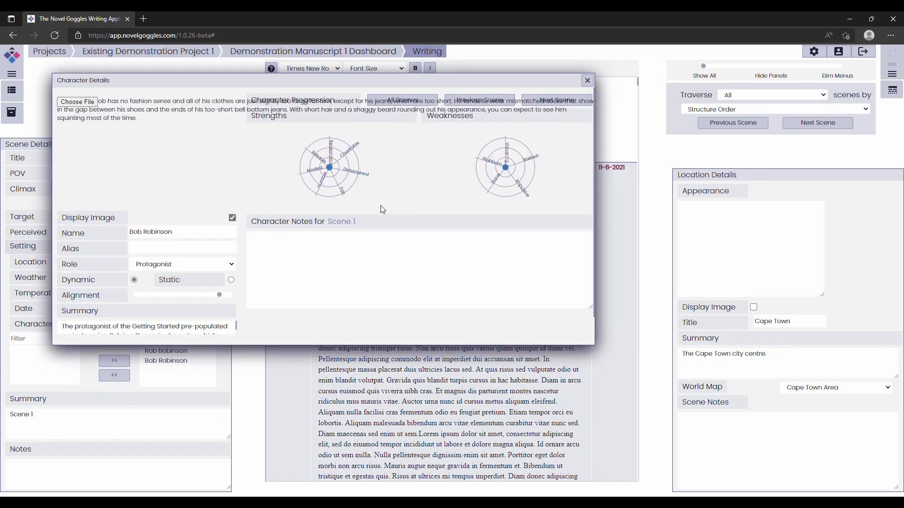
# Step: Move the protagonist's Character Details window, turn off its image display to reveal the appearance text, and close it
pyautogui.moveTo(333, 83); pyautogui.dragTo(398, 99)
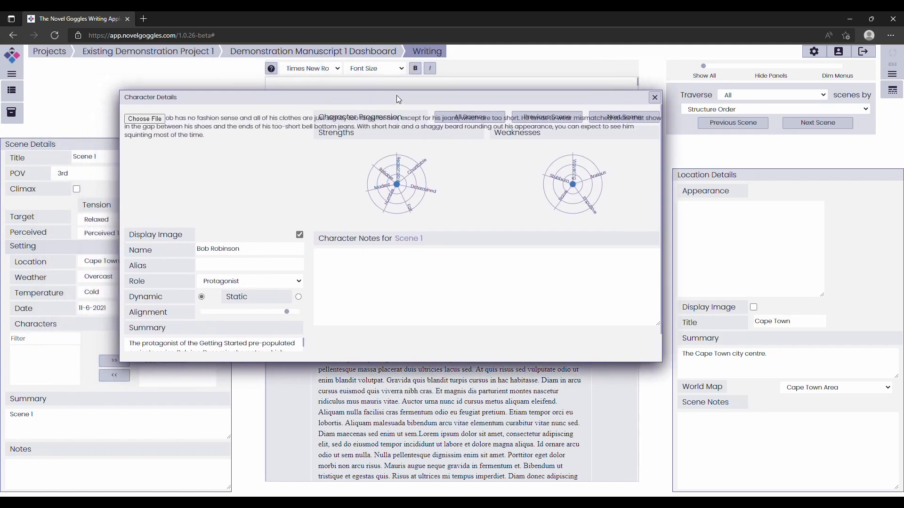
pyautogui.click(408, 293)
pyautogui.click(160, 236)
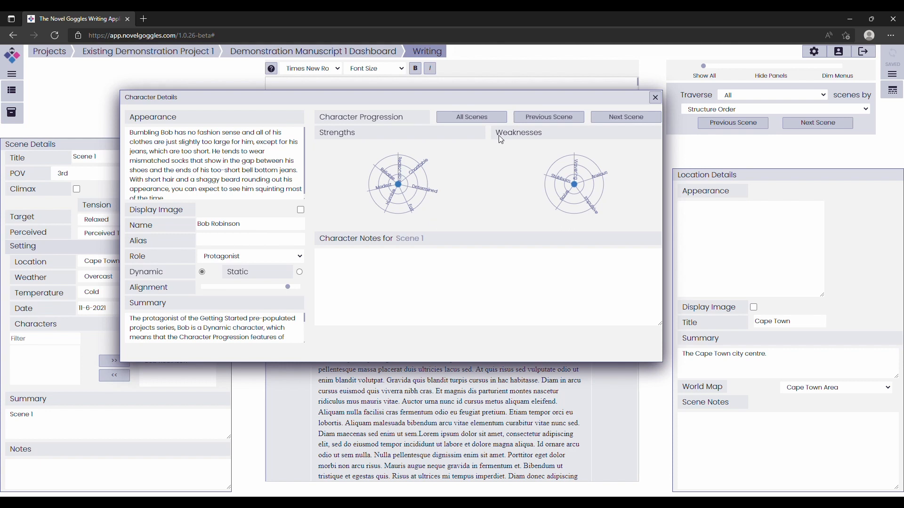
pyautogui.click(653, 97)
# Step: Create a character from the word "dolore" in the Scene 1 text and close its details window
pyautogui.doubleClick(420, 177)
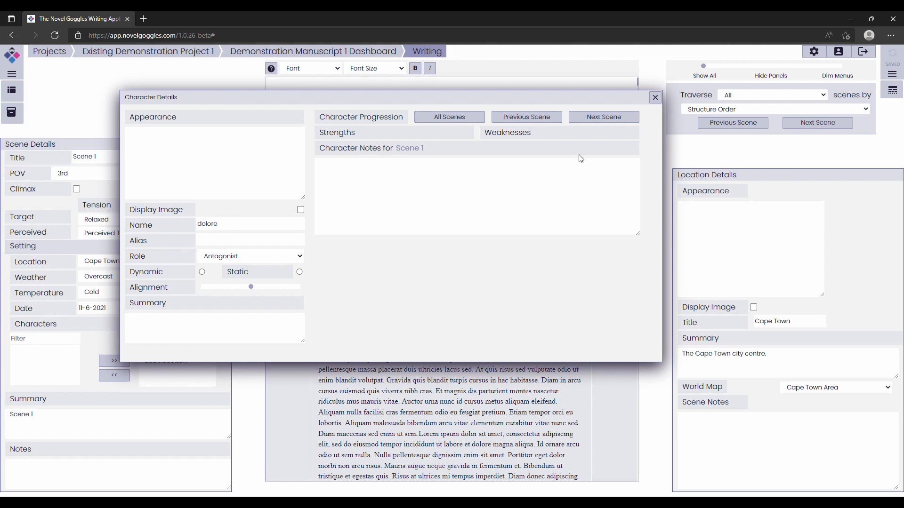
pyautogui.click(654, 100)
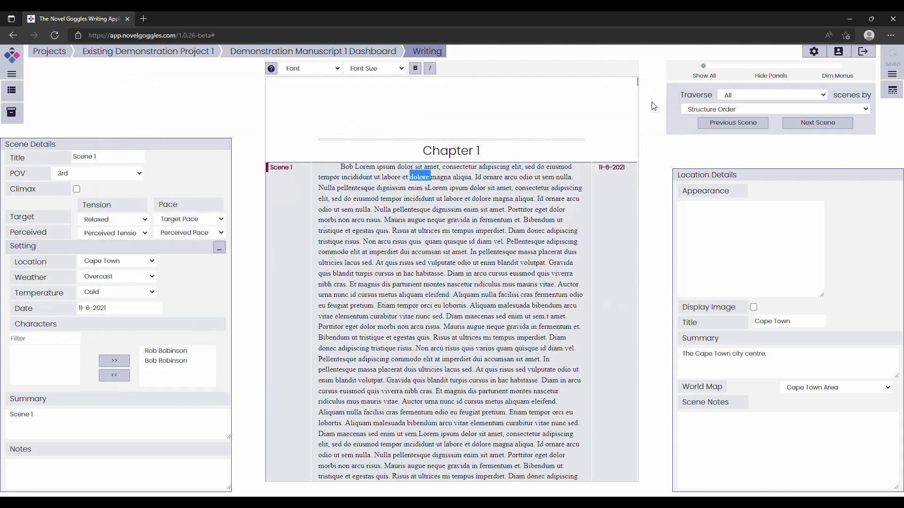
pyautogui.click(545, 190)
# Step: Set scene traversal to the protagonist's scenes in Character Arc Order and try stepping to the previous and next scene
pyautogui.click(738, 95)
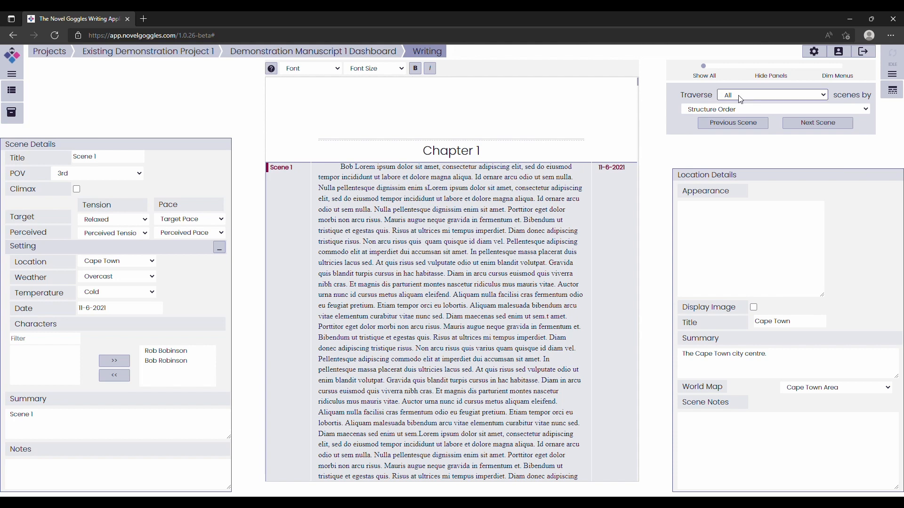
pyautogui.click(739, 123)
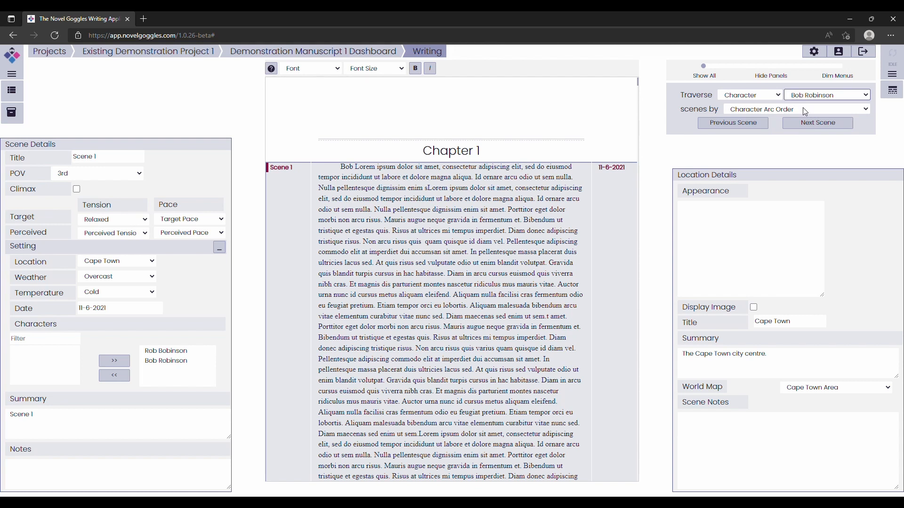
pyautogui.click(779, 128)
pyautogui.click(775, 122)
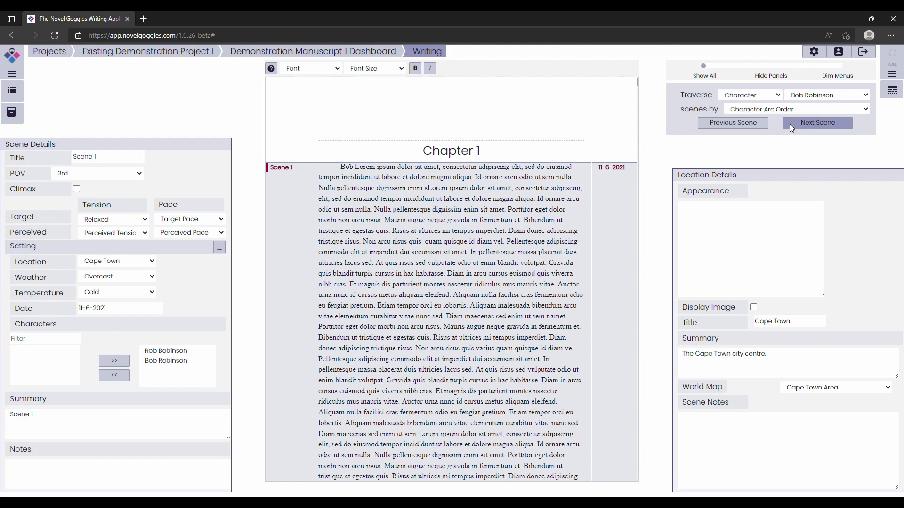
pyautogui.click(734, 122)
pyautogui.click(806, 126)
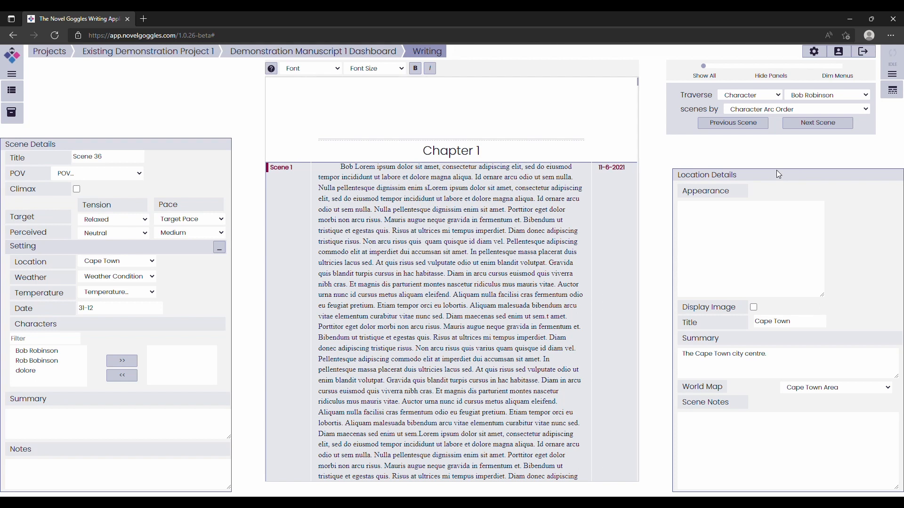
# Step: Set the traversal of the protagonist's scenes to Chronological Order and look through the Scene 1 and Scene 2 text
pyautogui.click(768, 120)
pyautogui.scroll(-7, 534, 240)
pyautogui.scroll(-9, 534, 239)
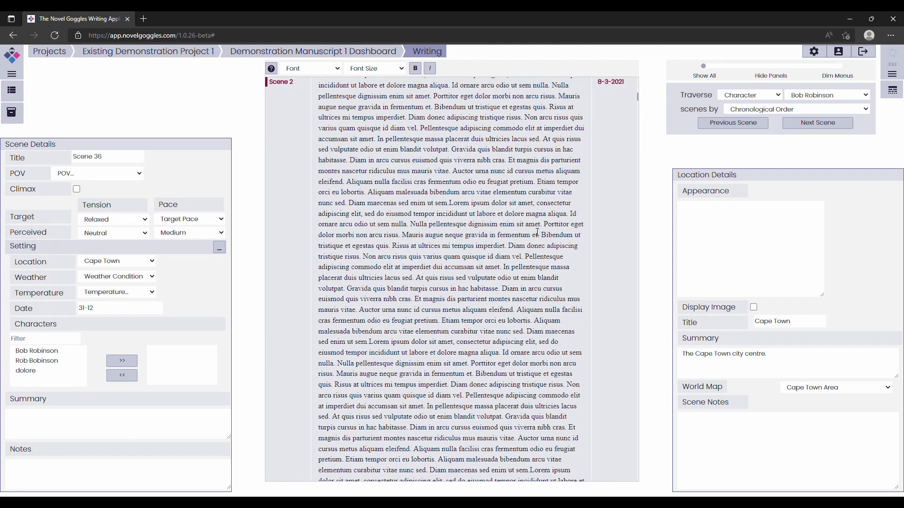
pyautogui.scroll(3, 534, 238)
pyautogui.scroll(10, 534, 237)
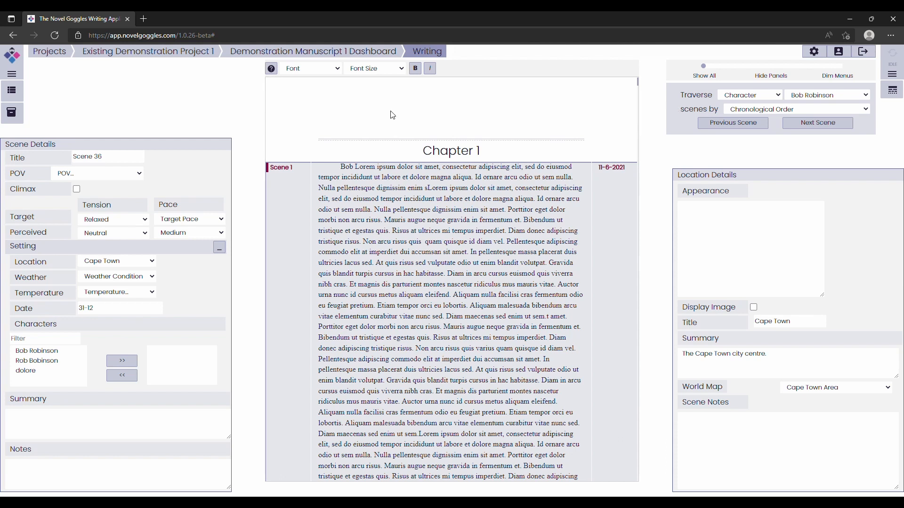
# Step: Open Manage Assets, filter the assets by the title "Test", and clear the filter
pyautogui.click(20, 119)
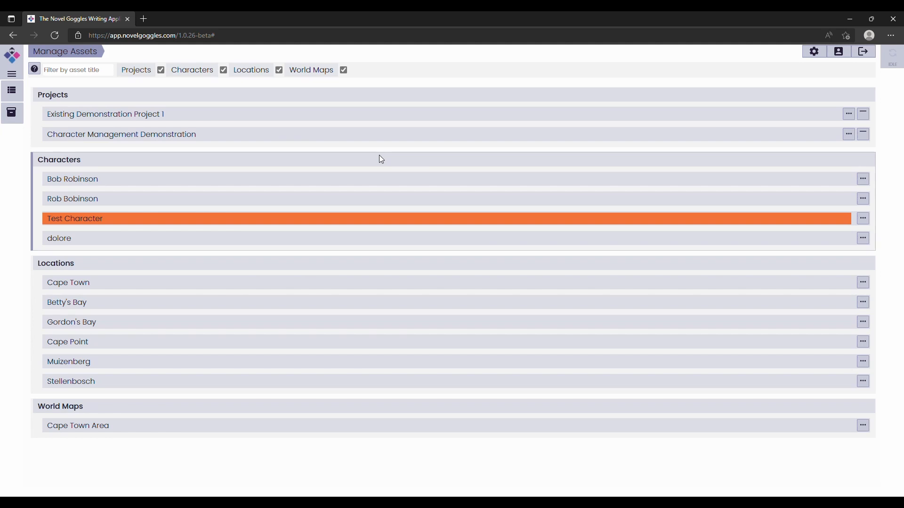
pyautogui.click(92, 73)
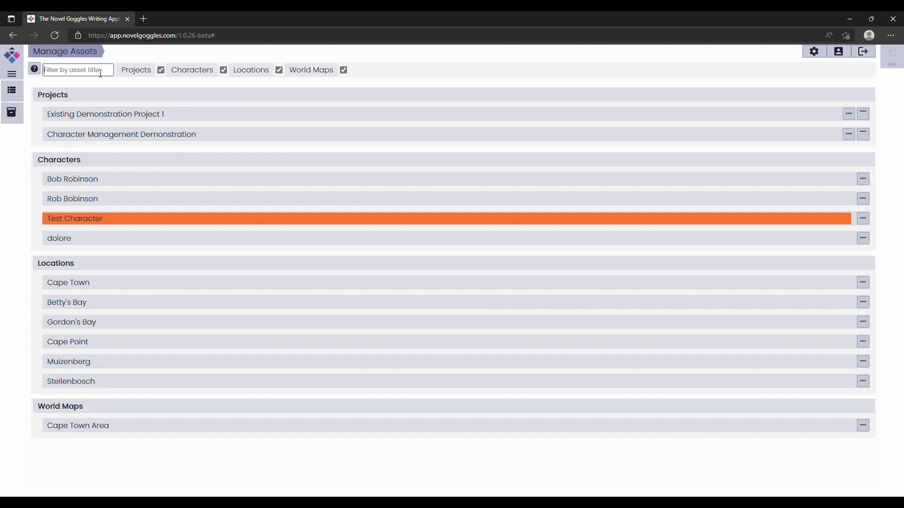
pyautogui.write('Test')
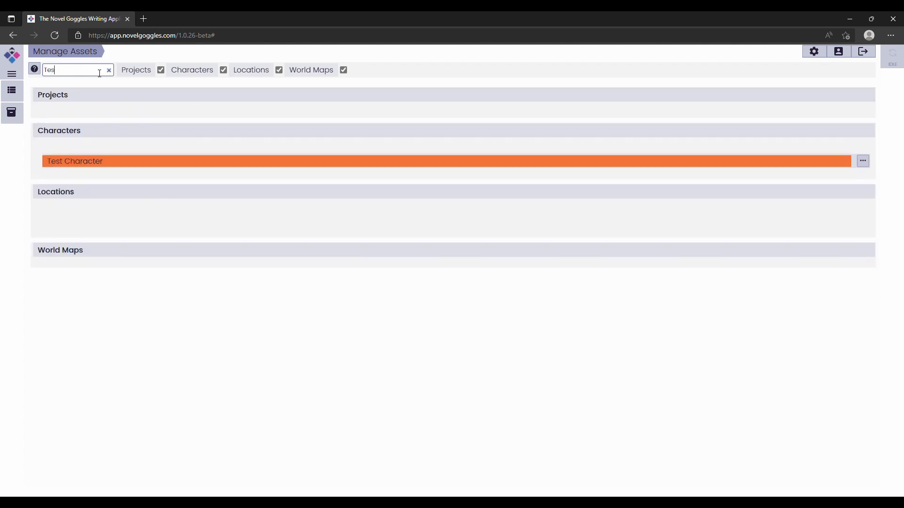
pyautogui.click(109, 71)
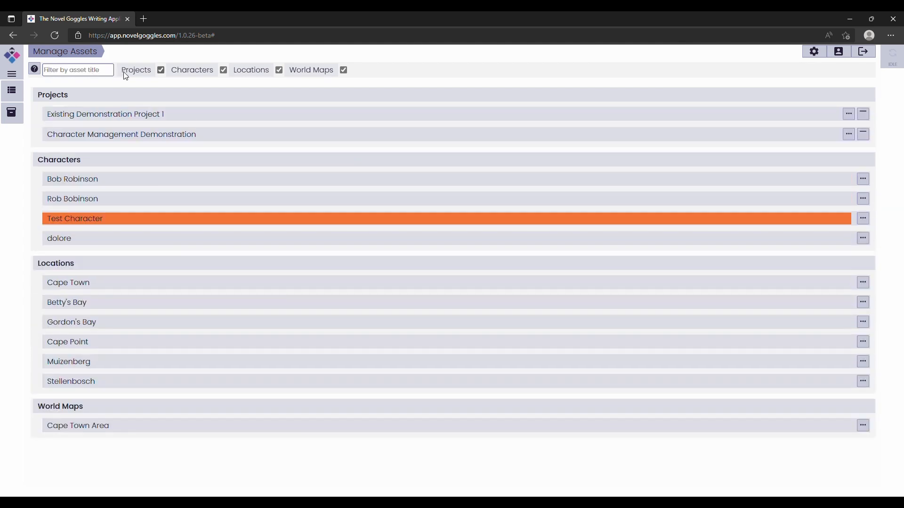
# Step: Hide projects and locations in the asset list and inspect Test Character's asset data, including its project IDs
pyautogui.click(161, 70)
pyautogui.click(237, 73)
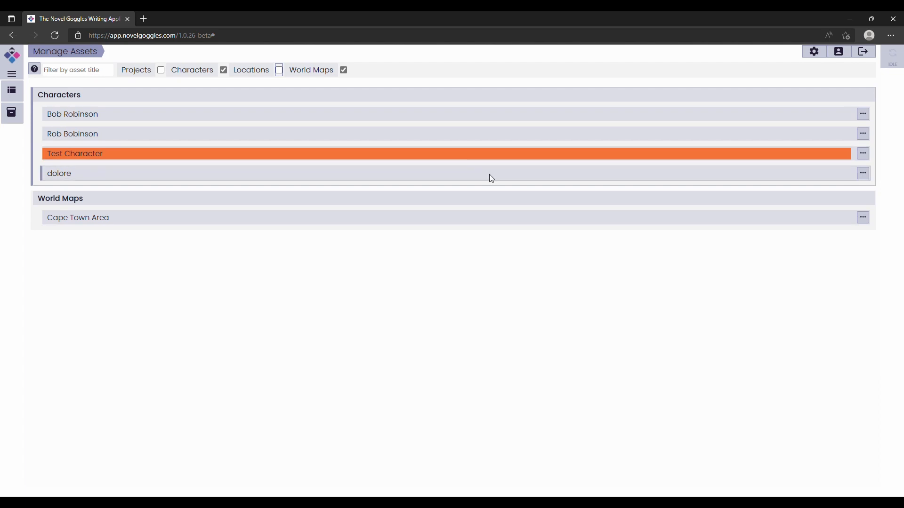
pyautogui.click(864, 154)
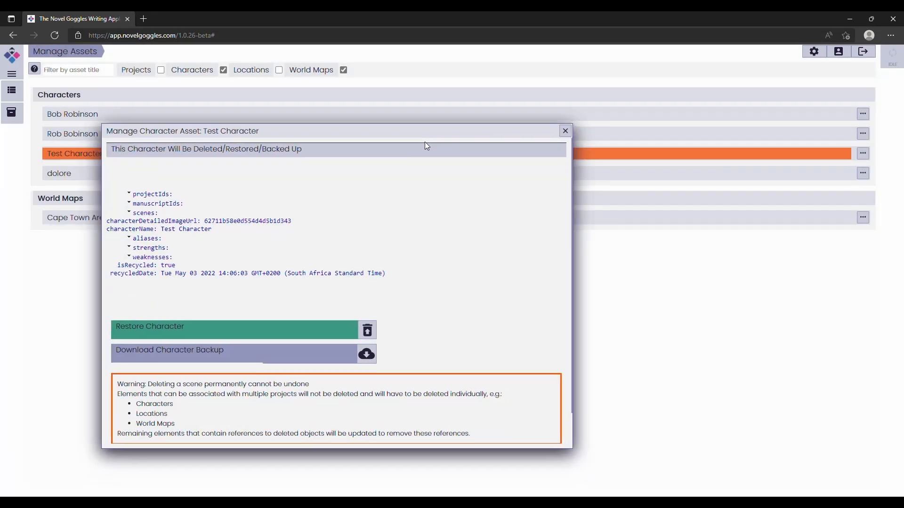
pyautogui.scroll(-1, 513, 168)
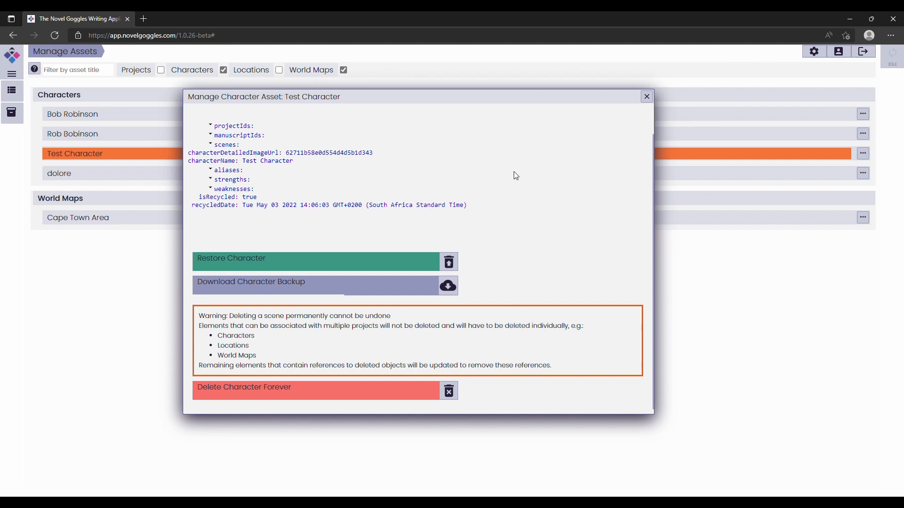
pyautogui.click(233, 127)
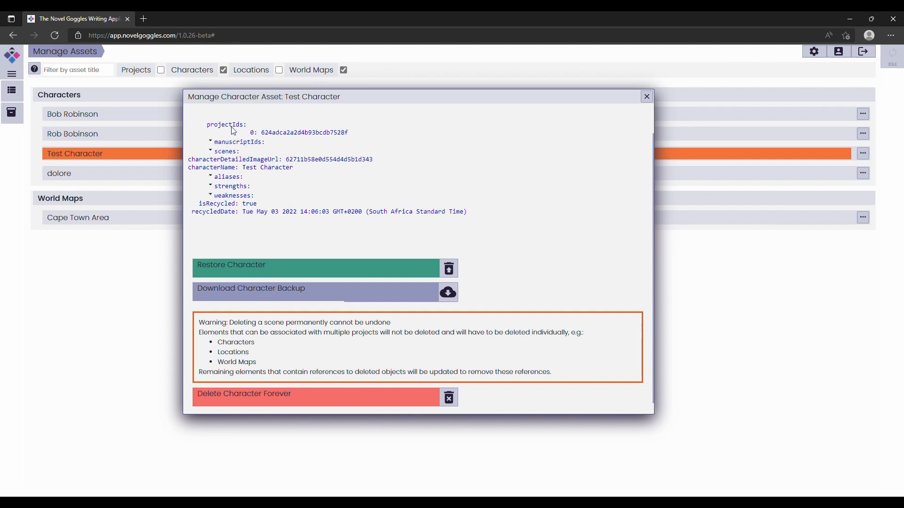
pyautogui.click(232, 129)
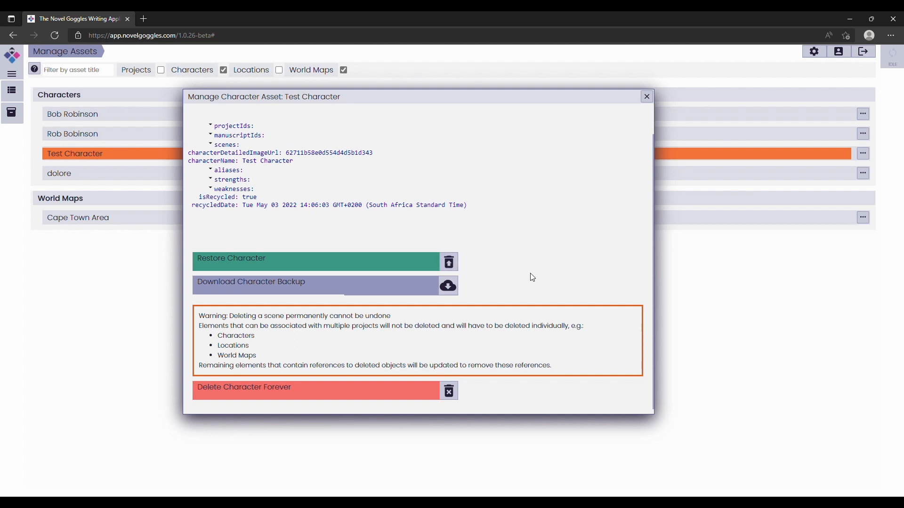
# Step: Permanently delete Test Character and dismiss the deletion message
pyautogui.click(454, 292)
pyautogui.click(450, 393)
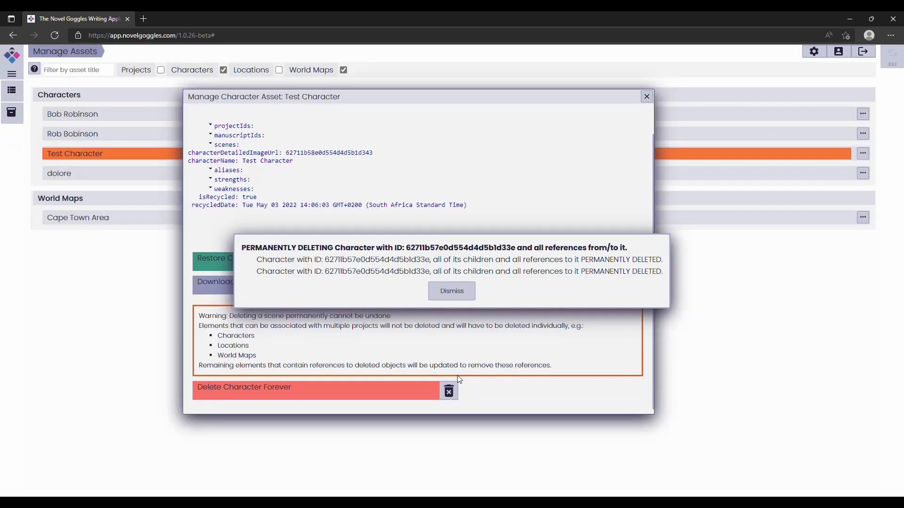
pyautogui.click(456, 293)
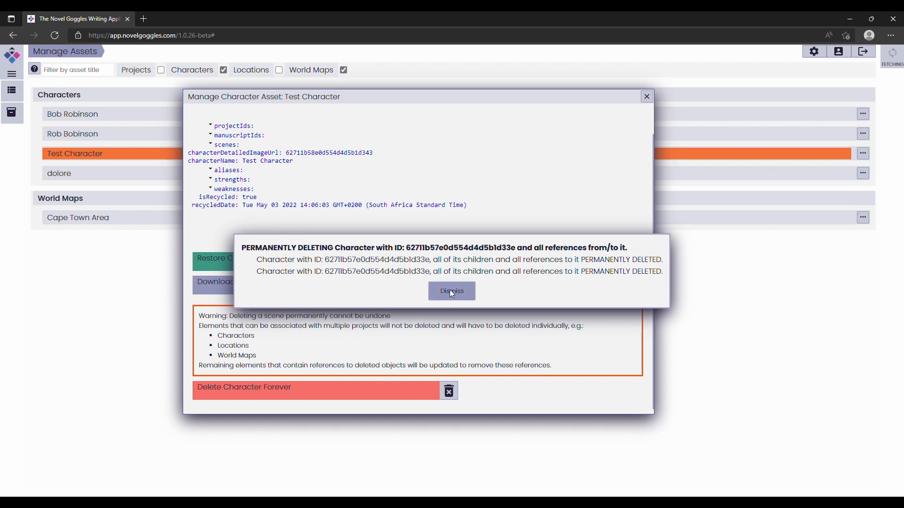